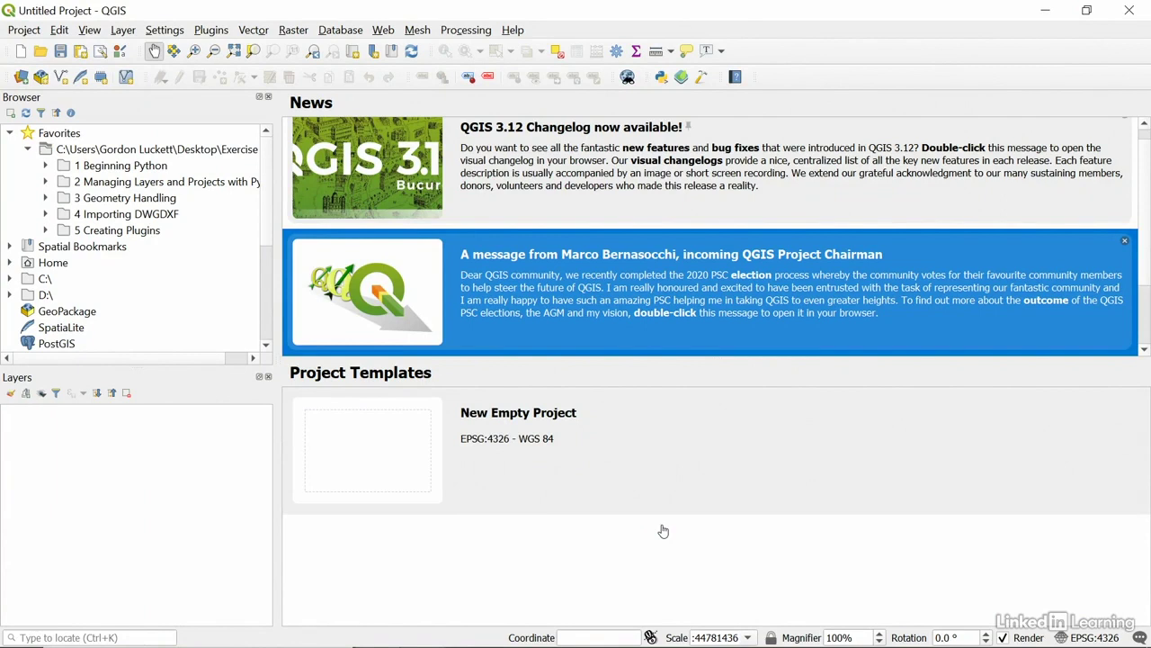
Launch the Plugin Builder wizard from the Plugins menu.
{"action": "left_click", "coordinate": [213, 33]}
{"action": "mouse_move", "coordinate": [252, 90]}
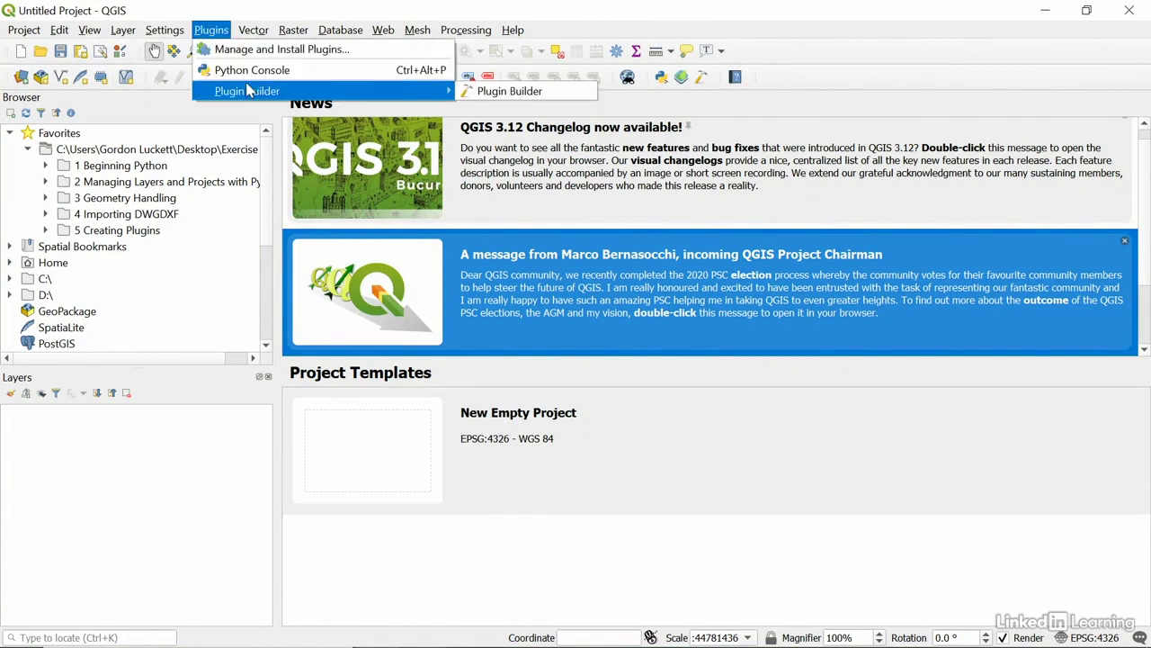
{"action": "left_click", "coordinate": [482, 91]}
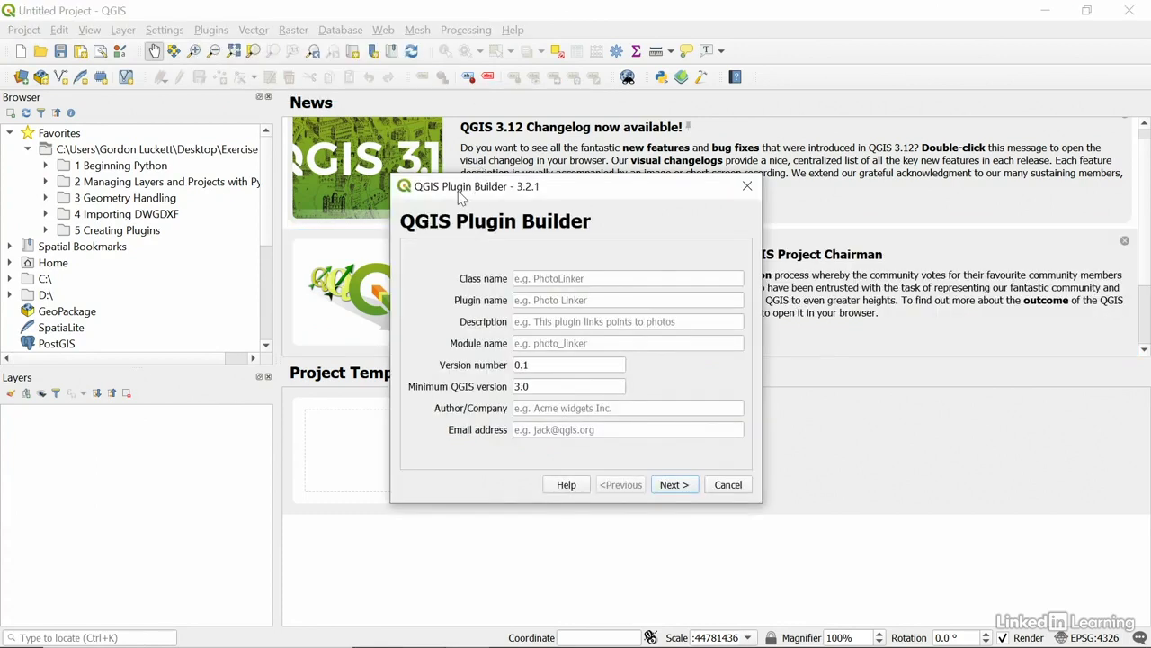
Enter save_dxf as class and plugin name, plus a short description about exporting a layer to DXF.
{"action": "left_click", "coordinate": [557, 278]}
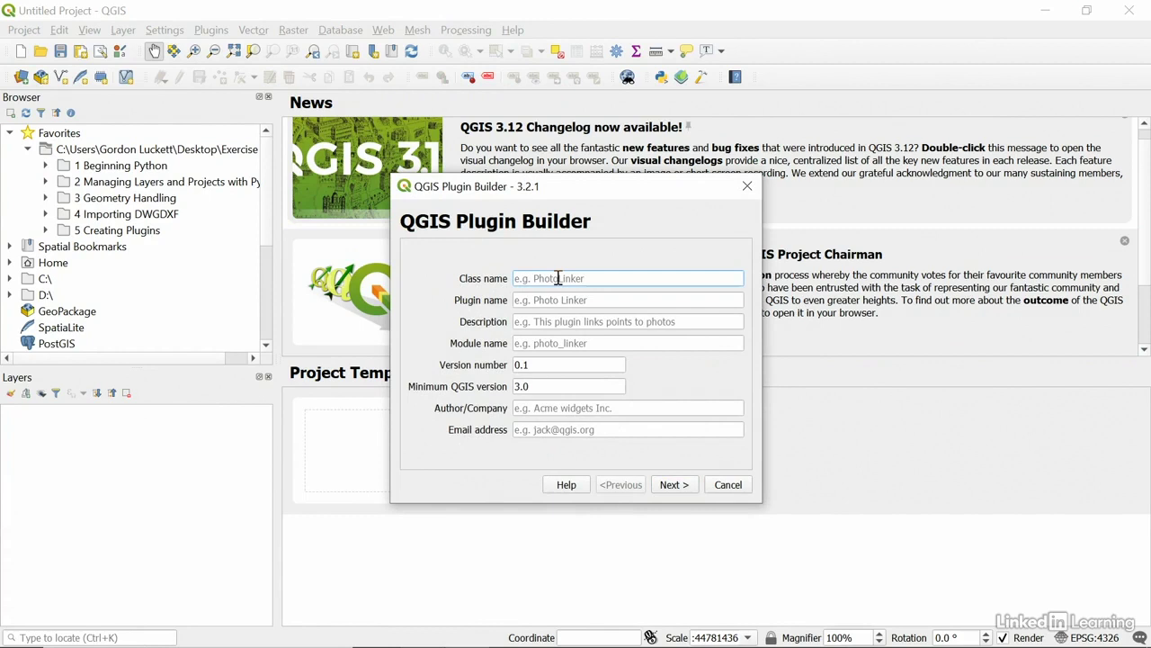
{"action": "type", "text": "save"}
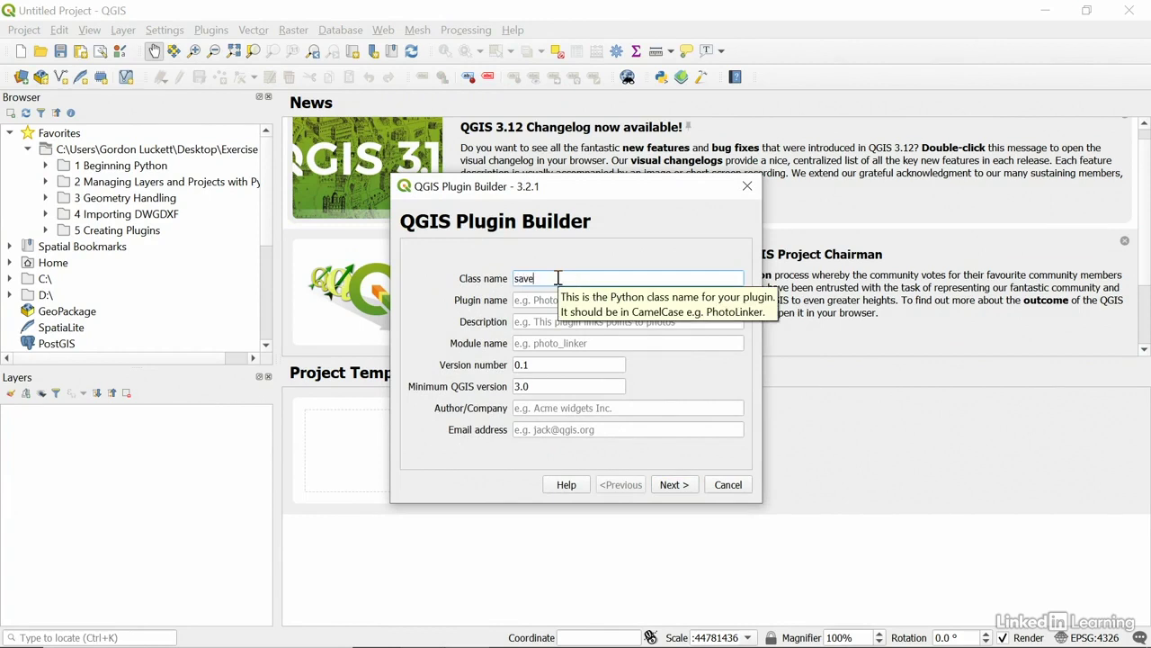
{"action": "type", "text": "_dxf"}
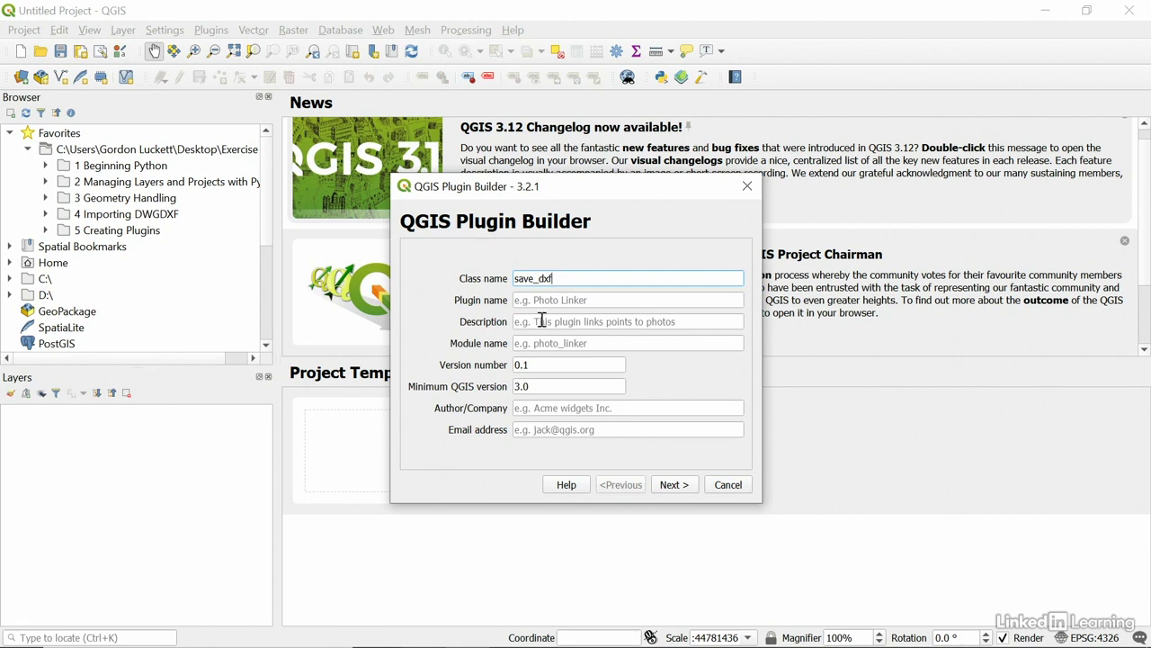
{"action": "left_click", "coordinate": [542, 304]}
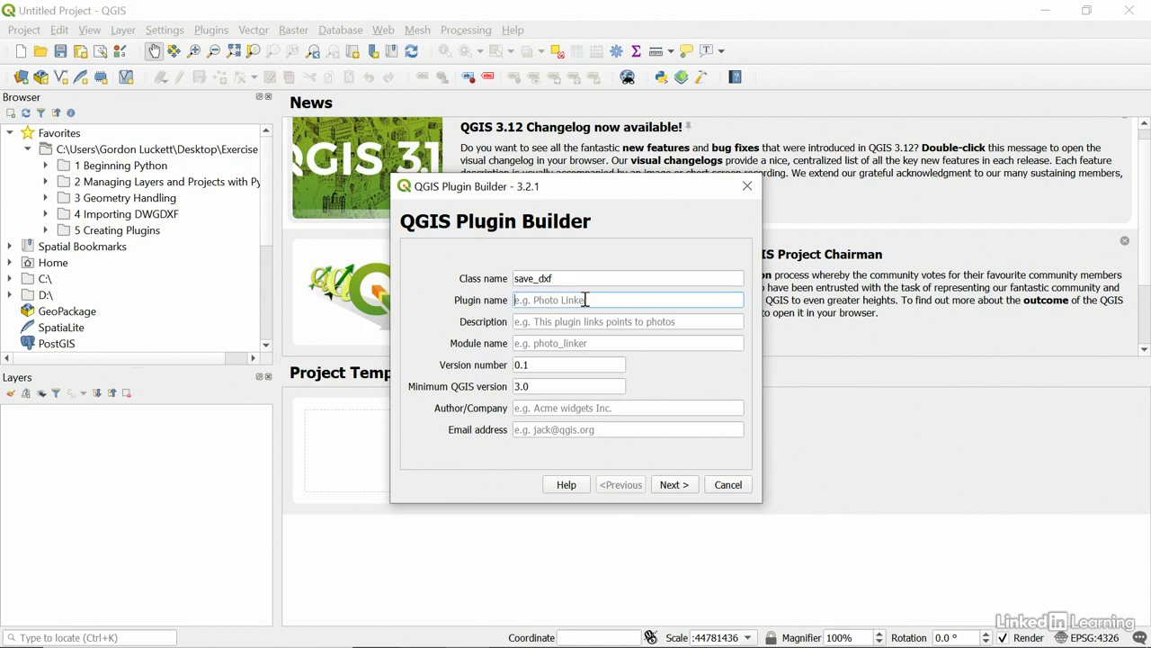
{"action": "type", "text": "save"}
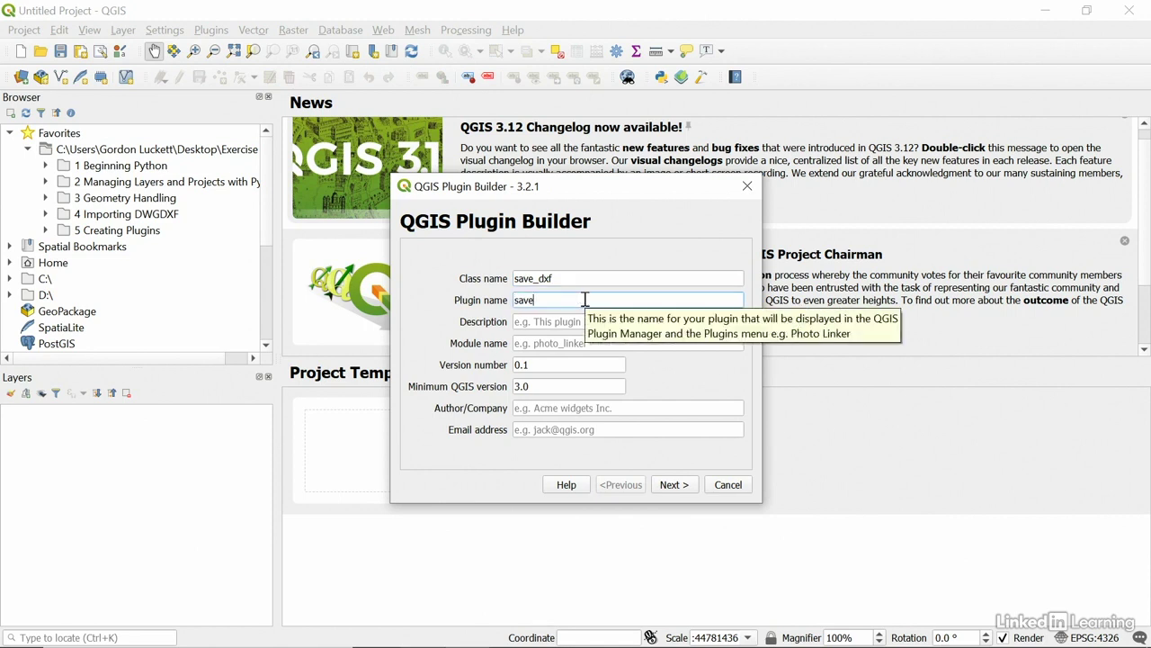
{"action": "type", "text": "_dxf"}
{"action": "left_click", "coordinate": [570, 321]}
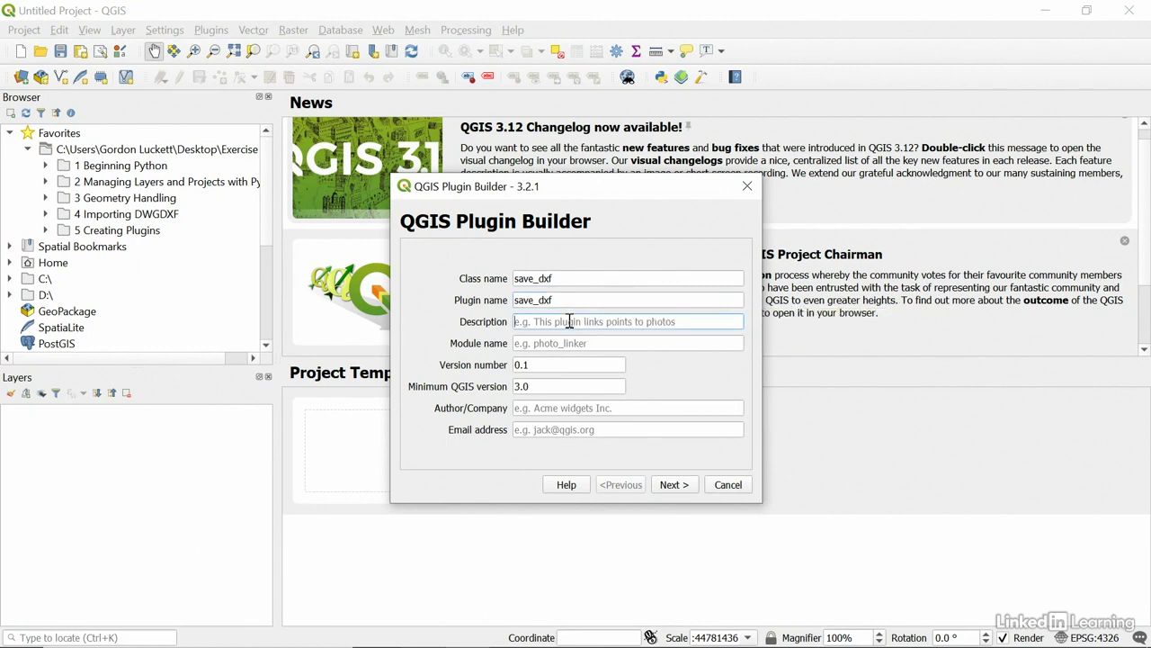
{"action": "type", "text": "This dxf export"}
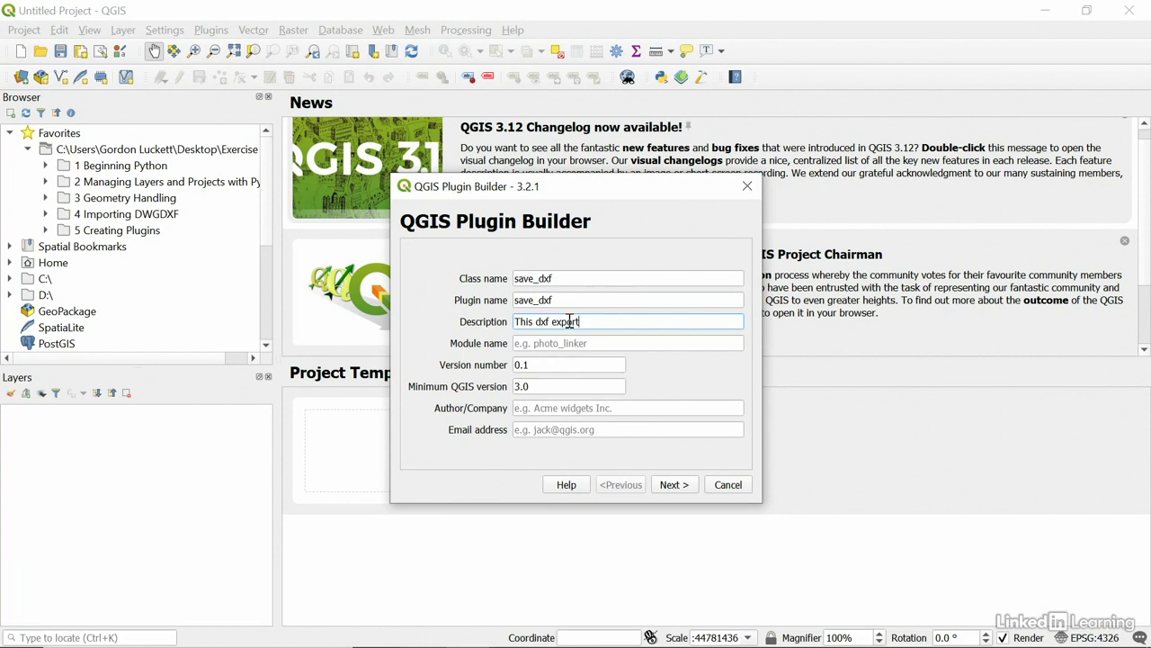
{"action": "type", "text": "s a layer to dw"}
{"action": "key", "text": "BackSpace"}
{"action": "type", "text": "xf"}
Set the module name to save_dxf and fill in the author/company and contact e-mail.
{"action": "left_click", "coordinate": [558, 341]}
{"action": "type", "text": "save_"}
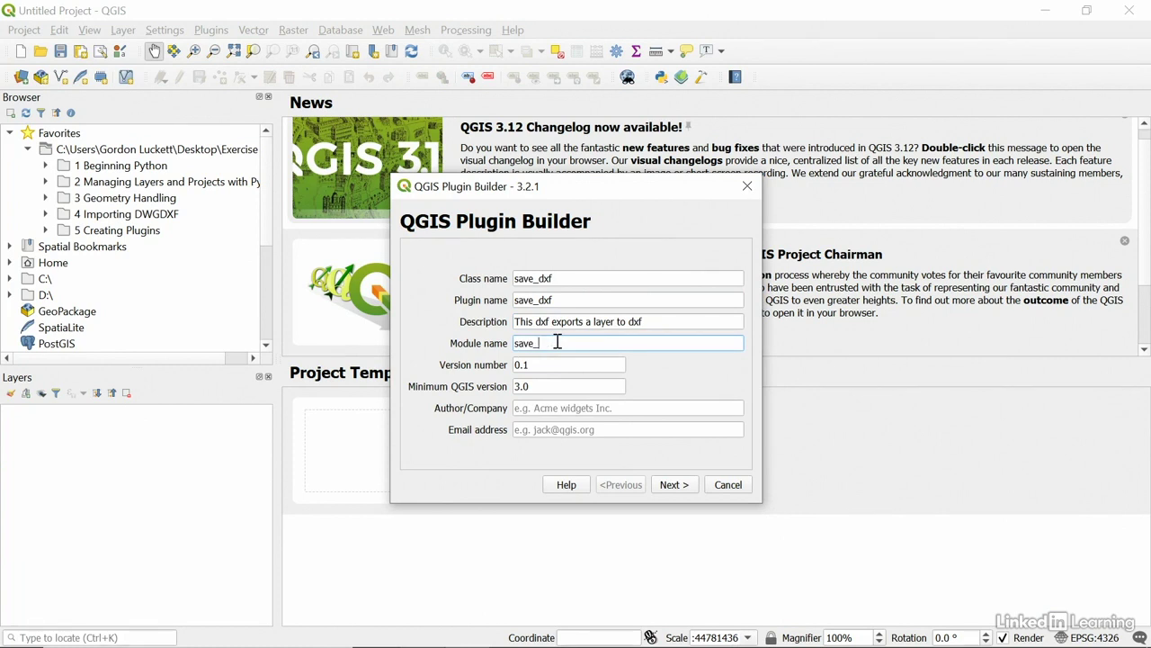
{"action": "type", "text": "dxf"}
{"action": "left_click", "coordinate": [555, 408]}
{"action": "type", "text": "Link"}
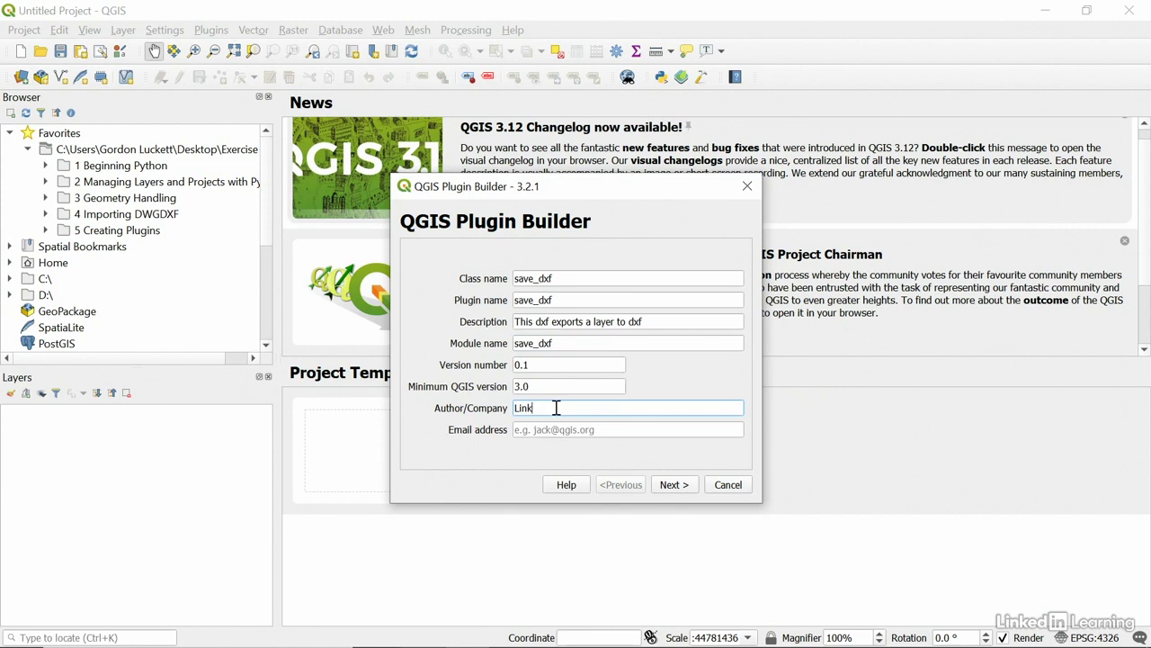
{"action": "type", "text": "edIn Learning"}
{"action": "key", "text": "Tab"}
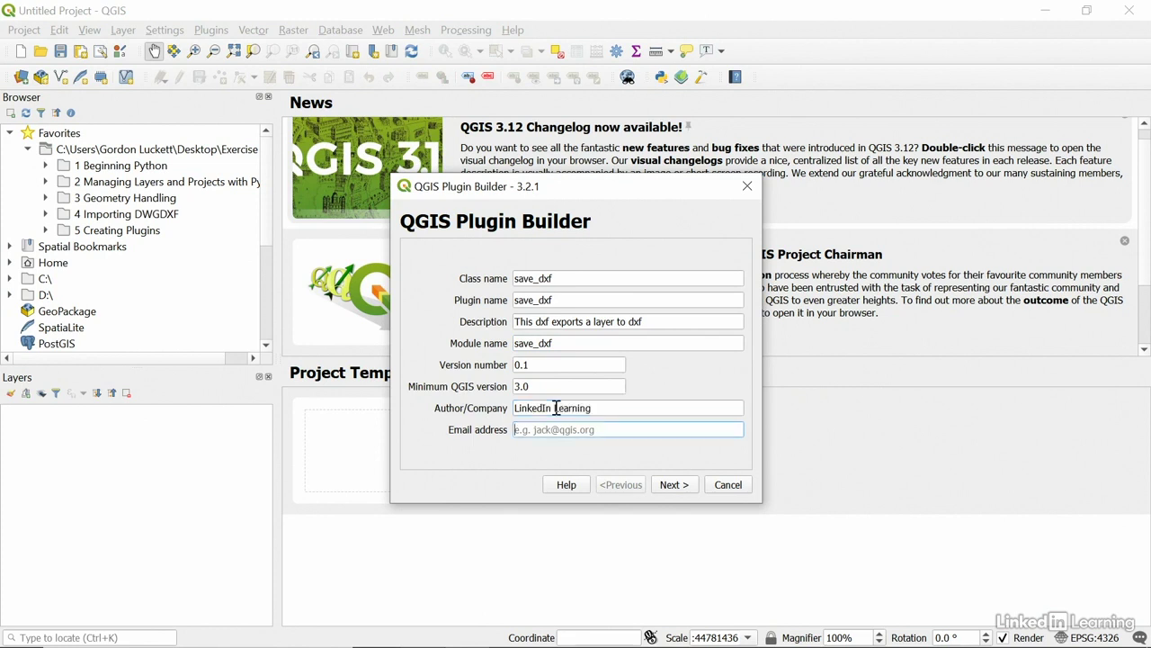
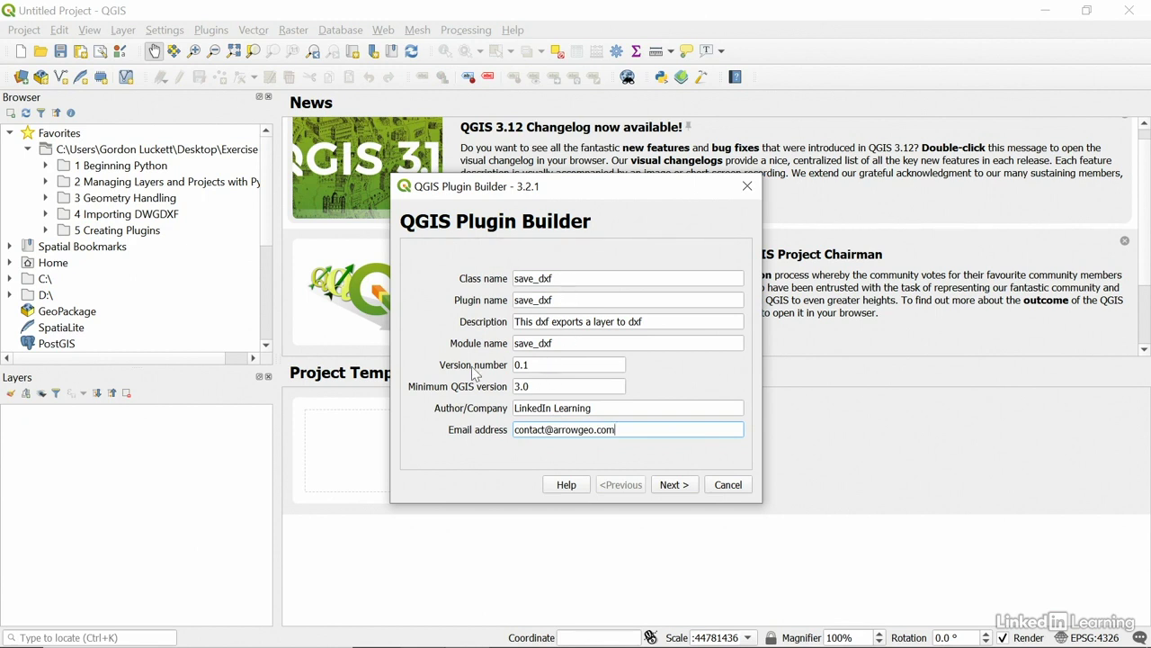
{"action": "left_click_drag", "start_coordinate": [570, 285], "coordinate": [514, 280]}
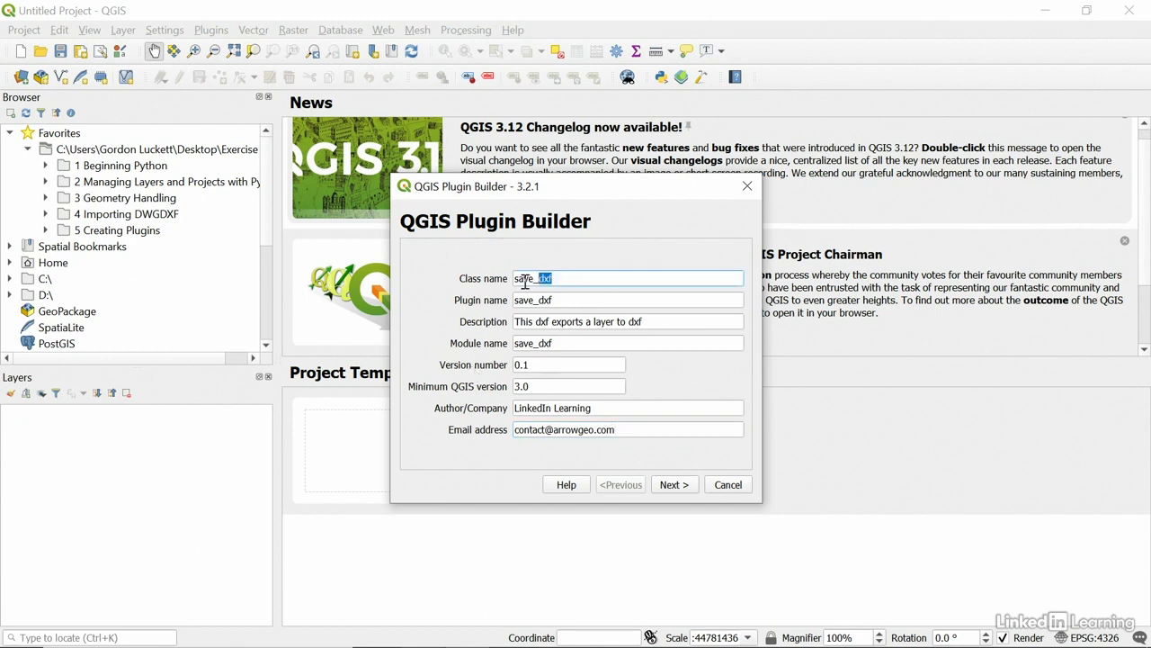
{"action": "left_click_drag", "start_coordinate": [573, 304], "coordinate": [516, 301]}
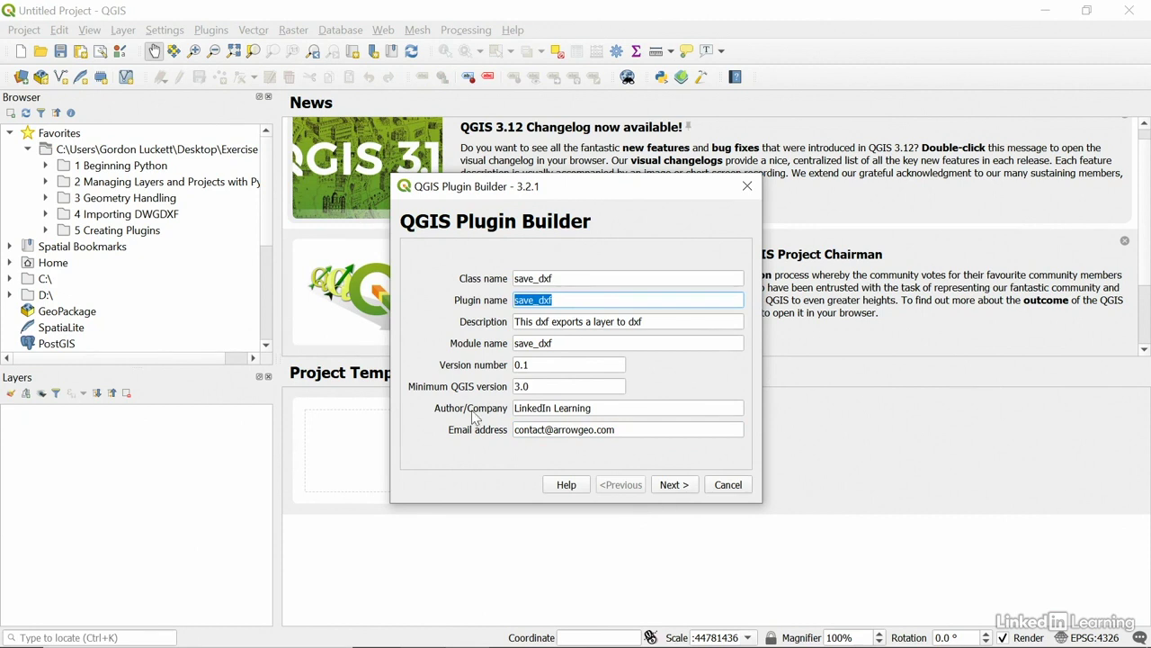
Replace the About placeholder with 'This plugin allows you to choose a layer in your QGIS Project and export it as a DXF'.
{"action": "left_click", "coordinate": [675, 486]}
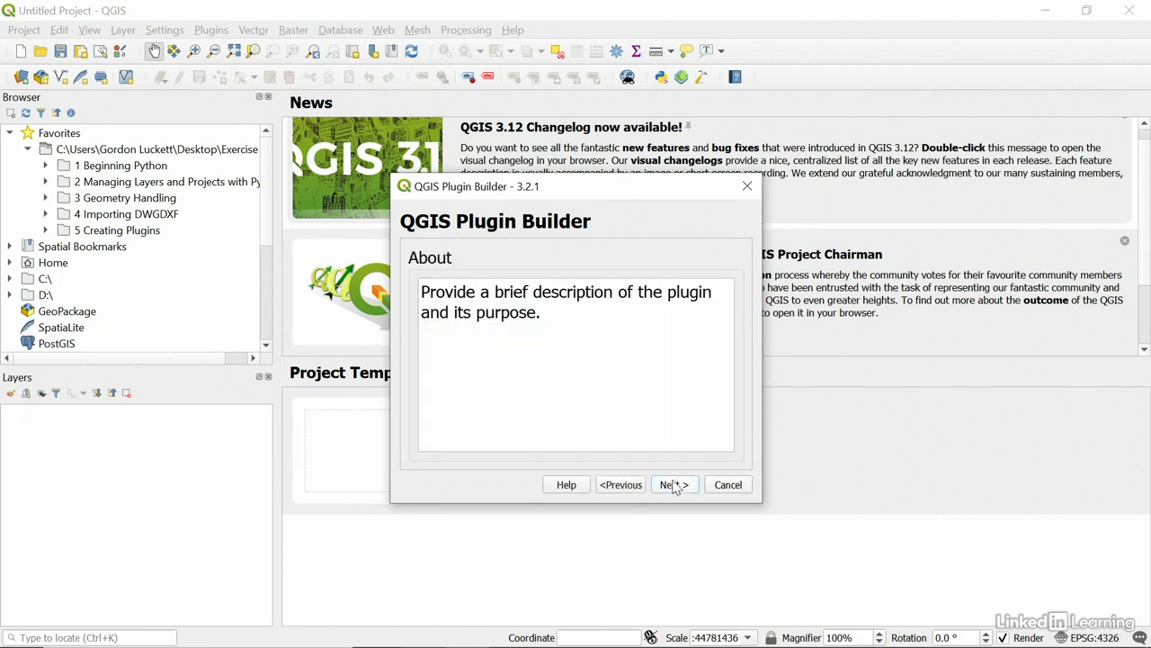
{"action": "left_click", "coordinate": [588, 321]}
{"action": "left_click_drag", "start_coordinate": [589, 321], "coordinate": [399, 290]}
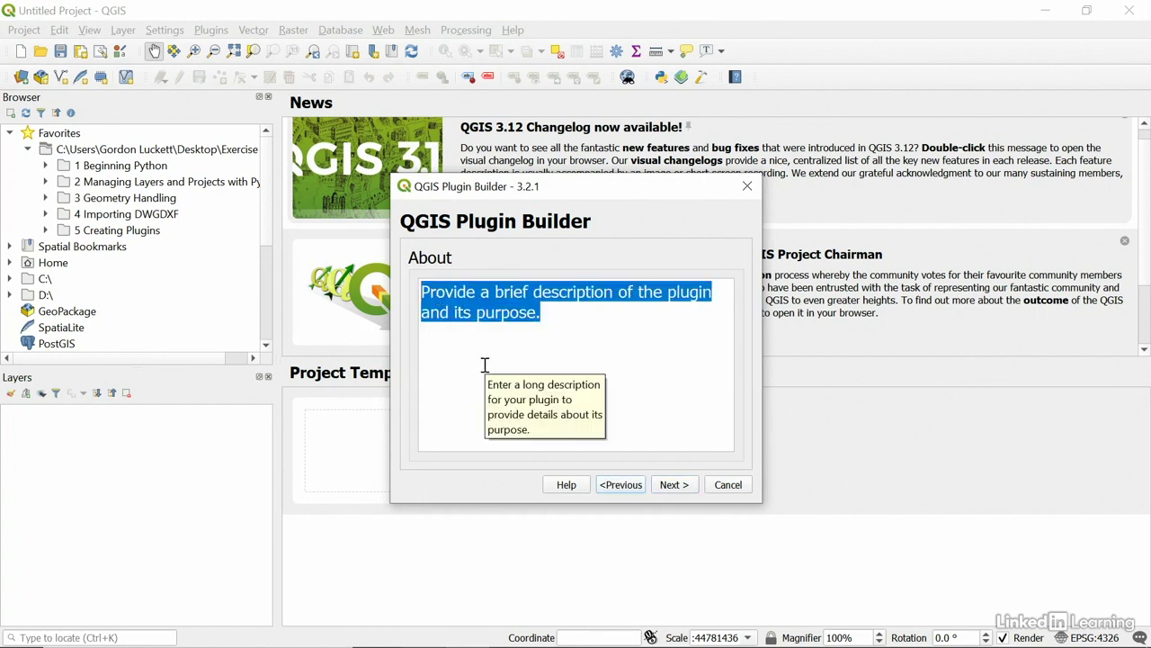
{"action": "type", "text": "This plu"}
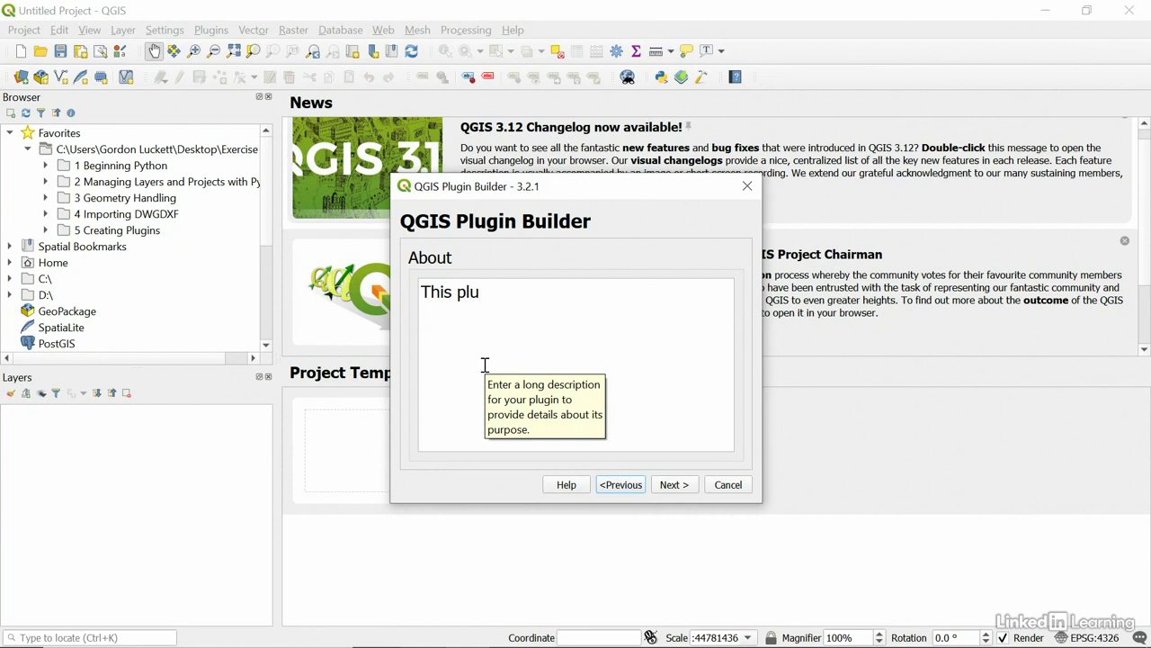
{"action": "type", "text": "gin allows you to choos"}
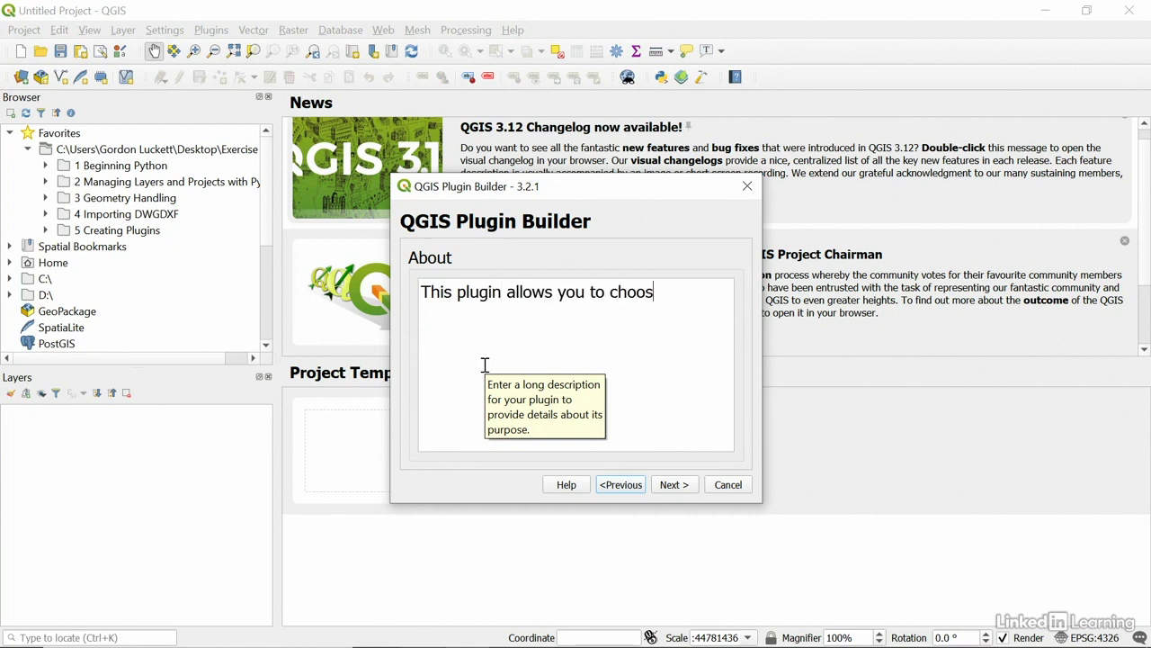
{"action": "type", "text": "e a layer in "}
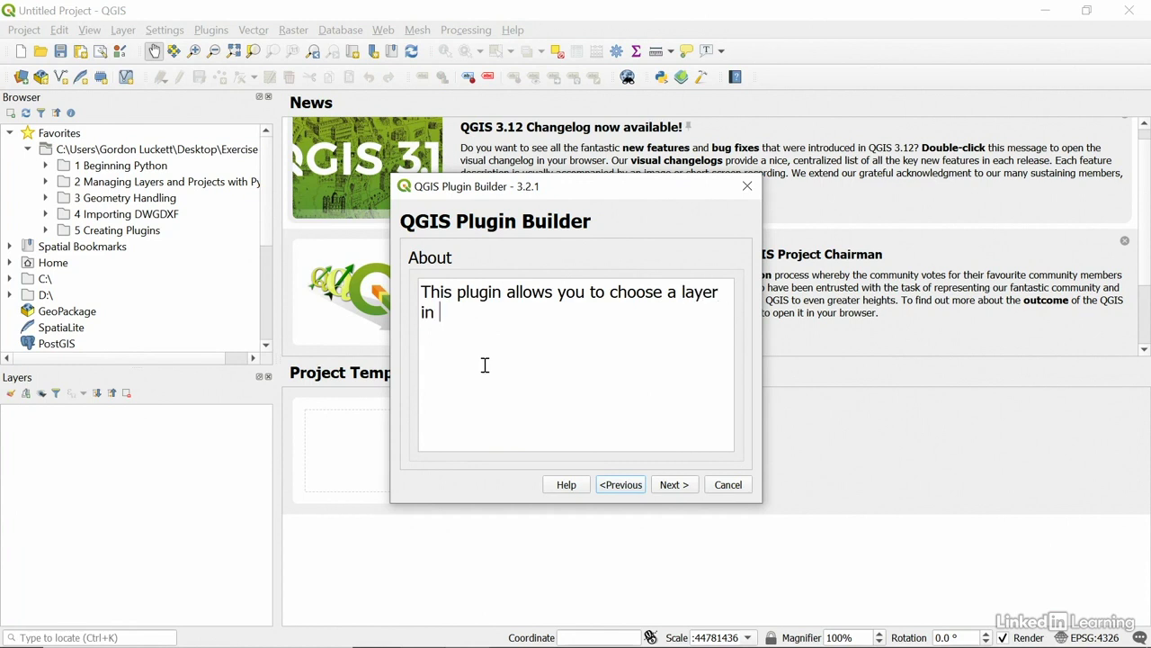
{"action": "type", "text": "your QGIS Project an"}
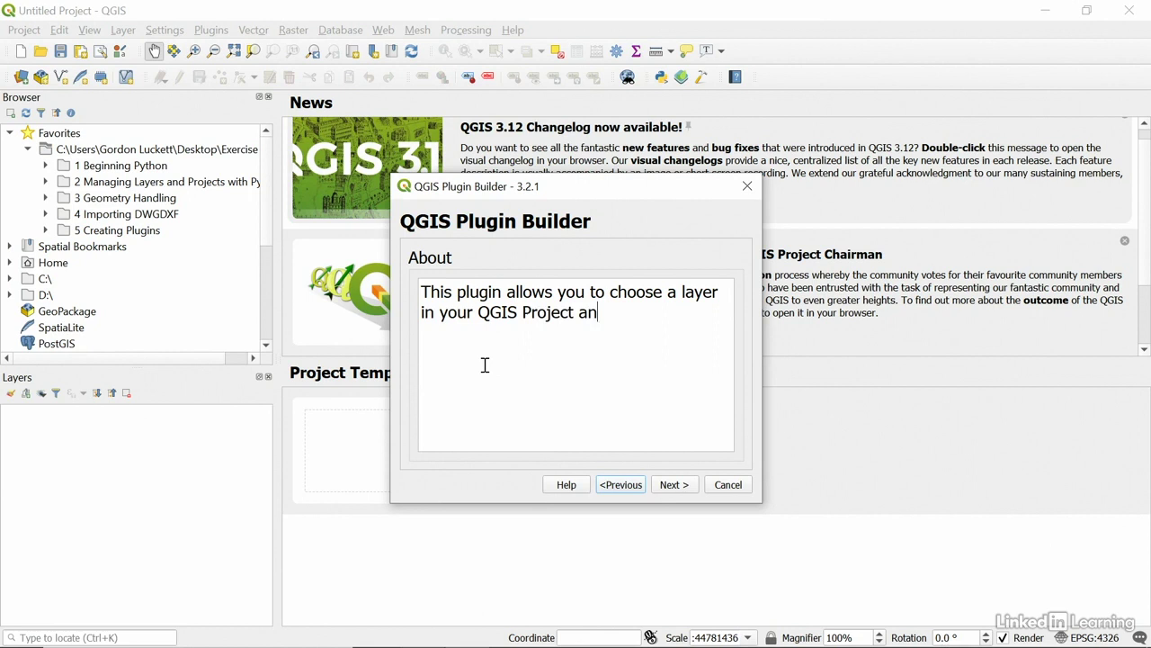
{"action": "type", "text": "d export it as a DX"}
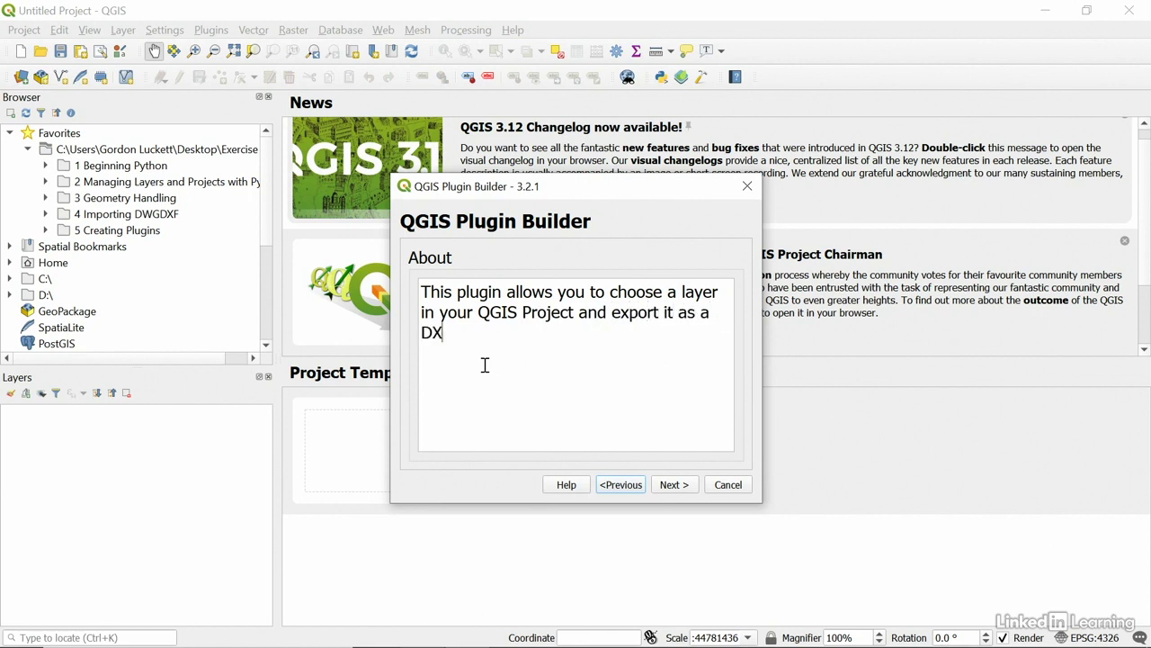
{"action": "type", "text": "F file."}
{"action": "left_click", "coordinate": [675, 486]}
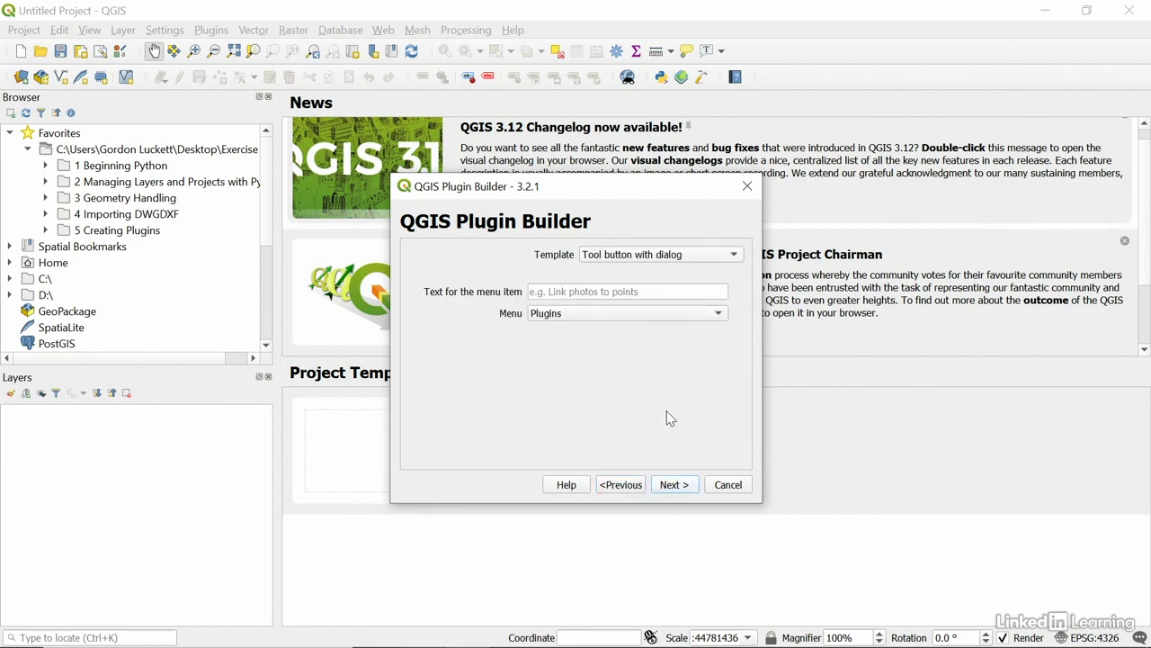
Keep the Tool button with dialog template, with menu text 'Export Layer to DXF' under the Vector menu.
{"action": "left_click", "coordinate": [610, 259]}
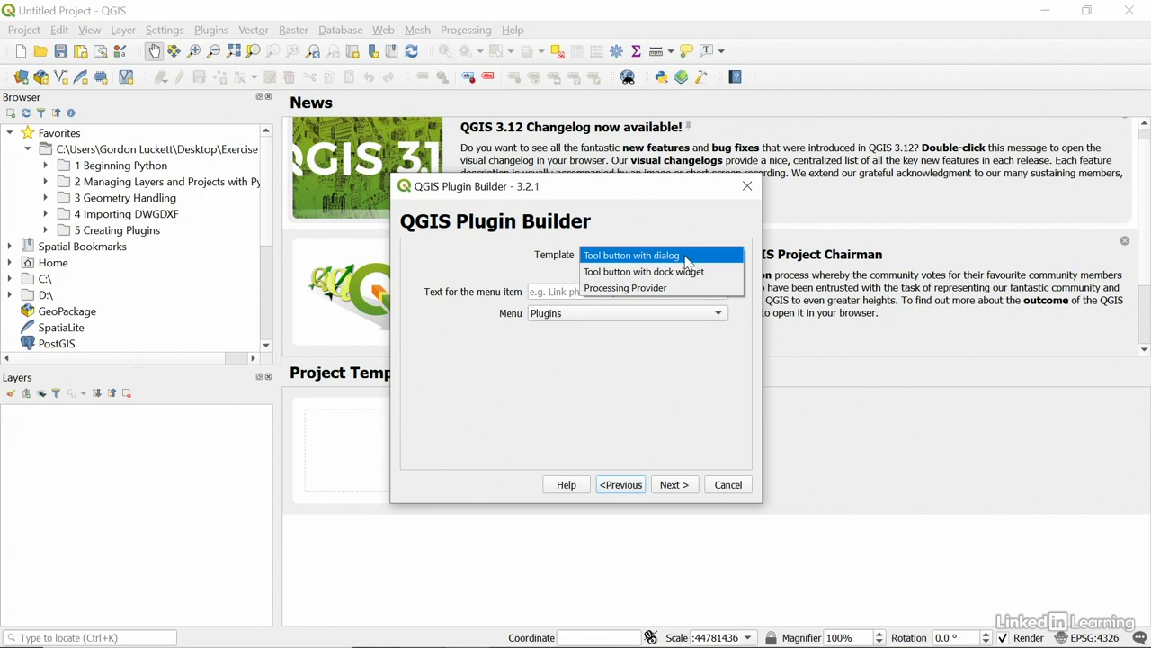
{"action": "left_click", "coordinate": [686, 259]}
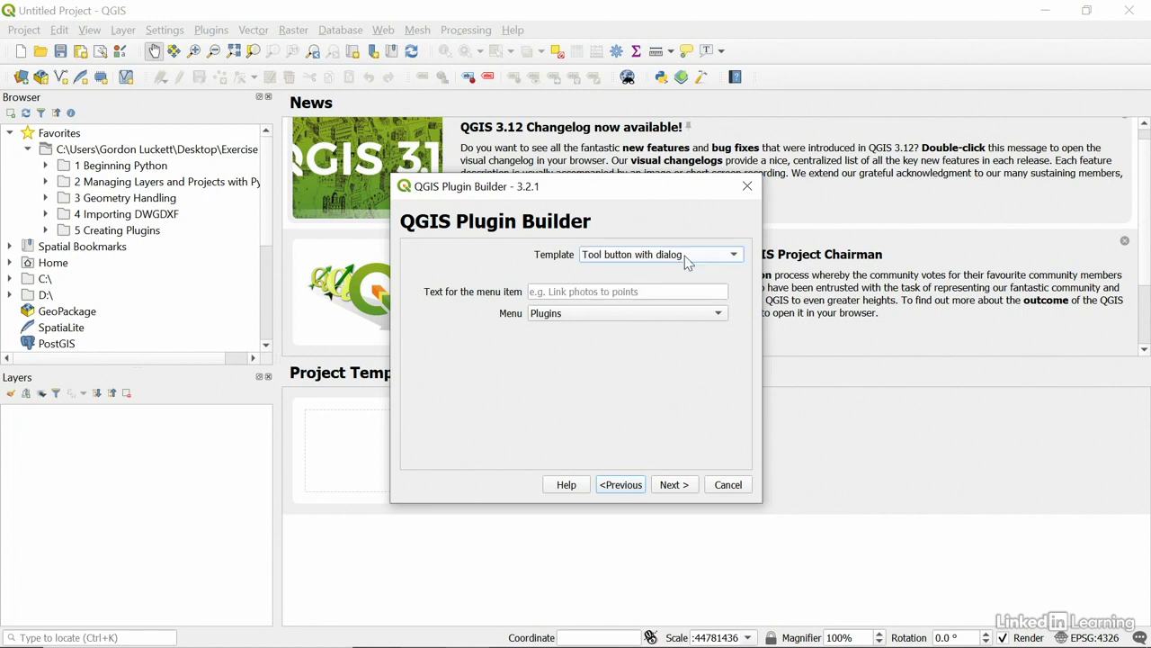
{"action": "left_click", "coordinate": [601, 291]}
{"action": "type", "text": "E"}
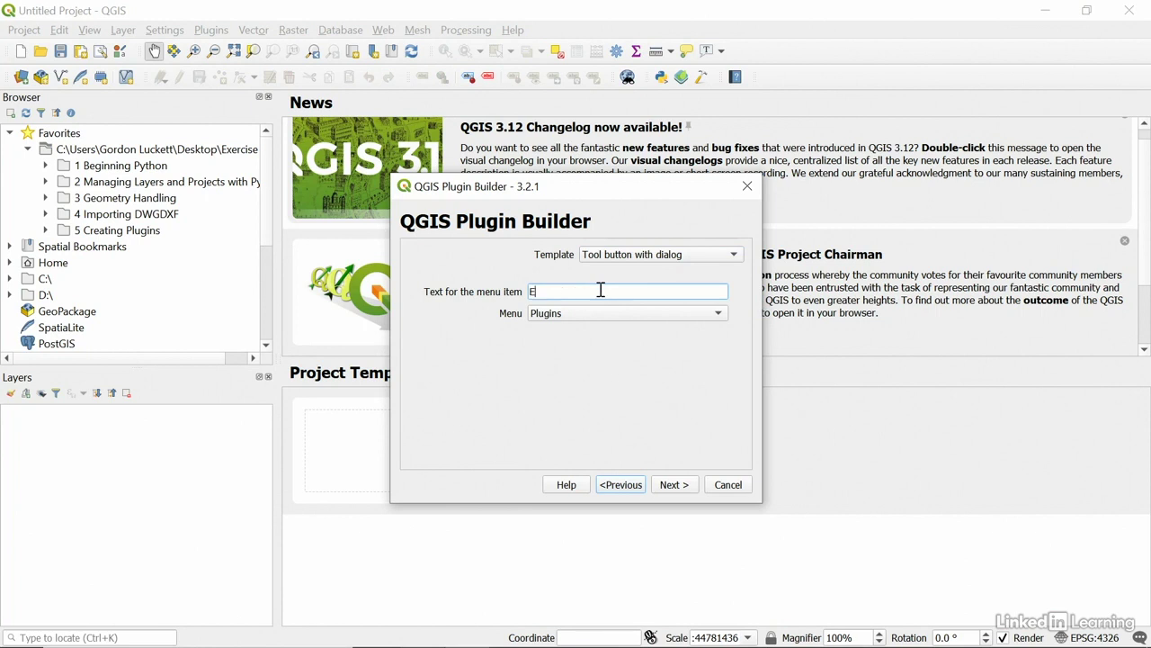
{"action": "type", "text": "xport Layer to DXF"}
{"action": "left_click", "coordinate": [576, 314]}
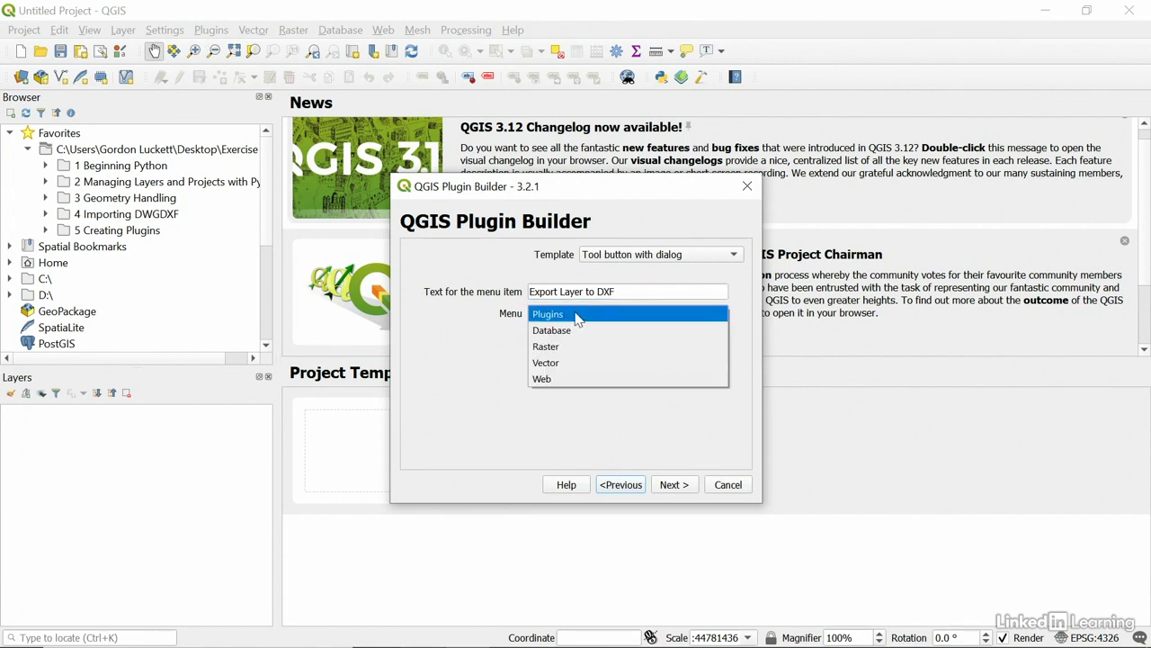
{"action": "left_click", "coordinate": [569, 365]}
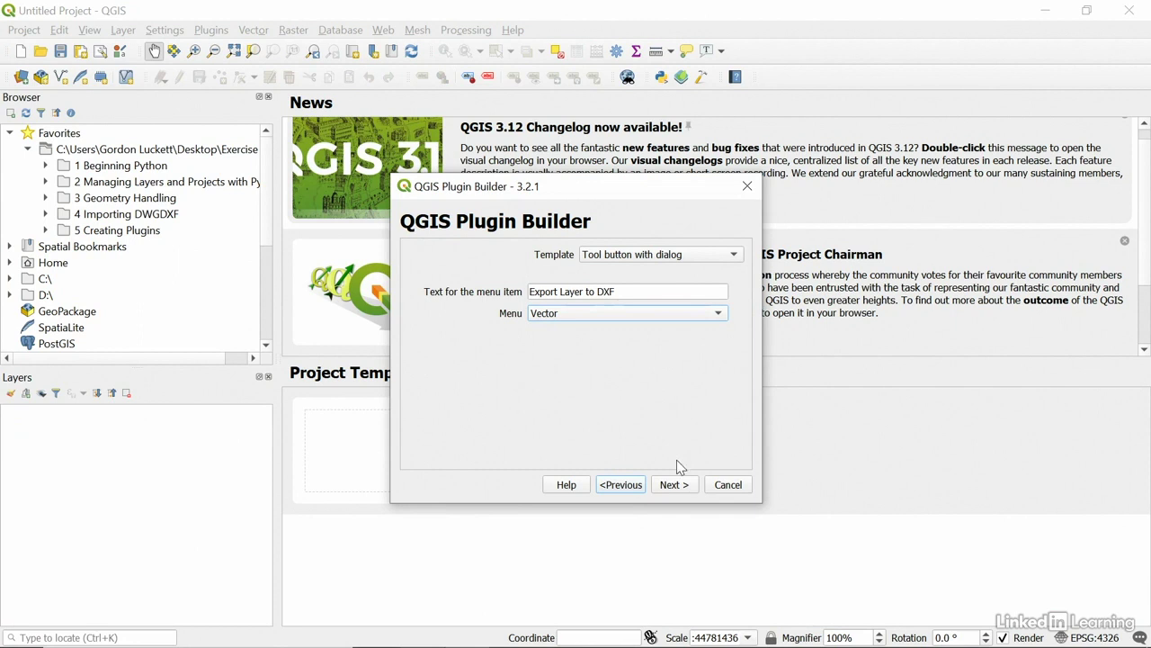
Accept all optional components as ticked and continue to the Publication page.
{"action": "left_click", "coordinate": [674, 484]}
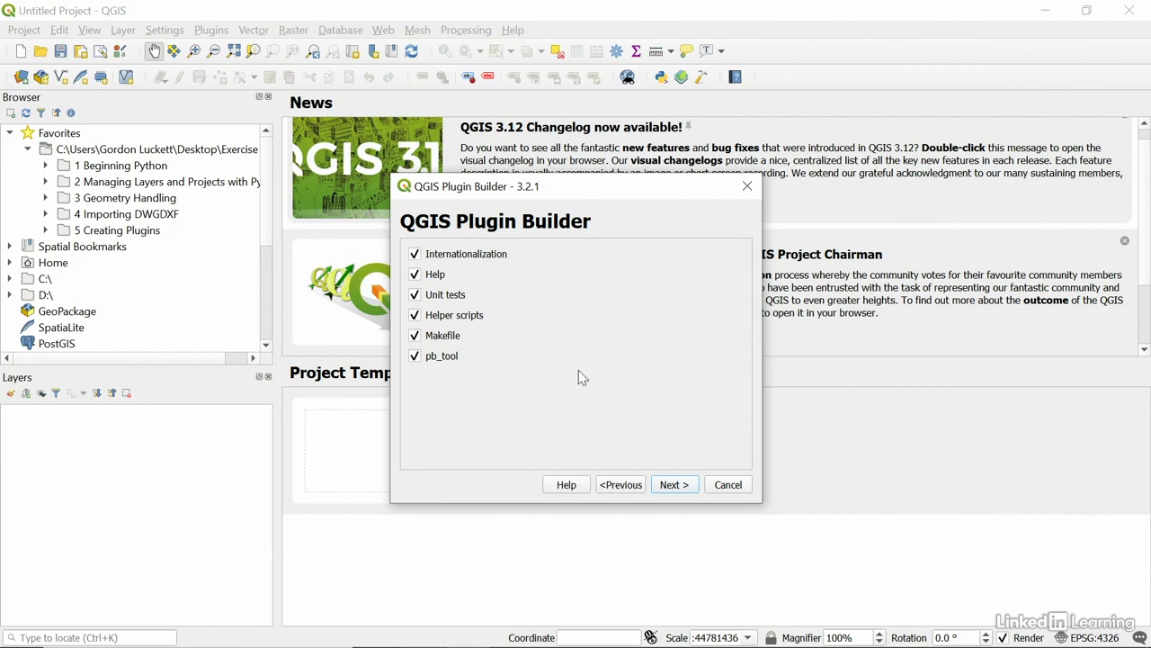
{"action": "left_click", "coordinate": [676, 487]}
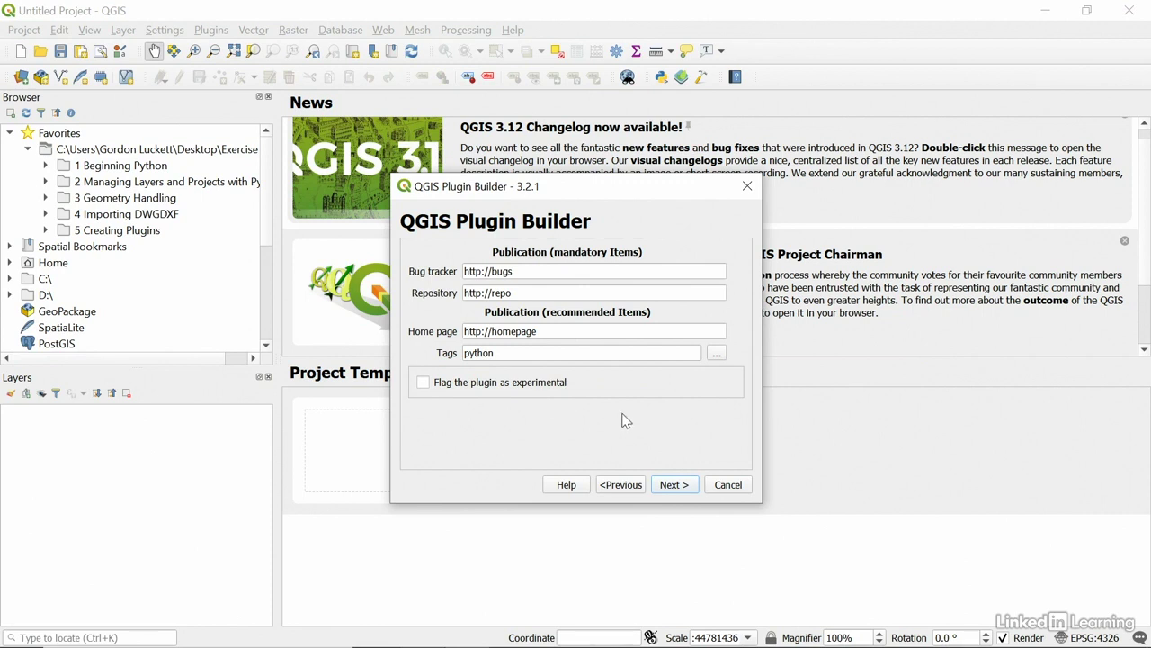
Proceed to the output directory page and confirm the Desktop output path.
{"action": "left_click", "coordinate": [670, 486]}
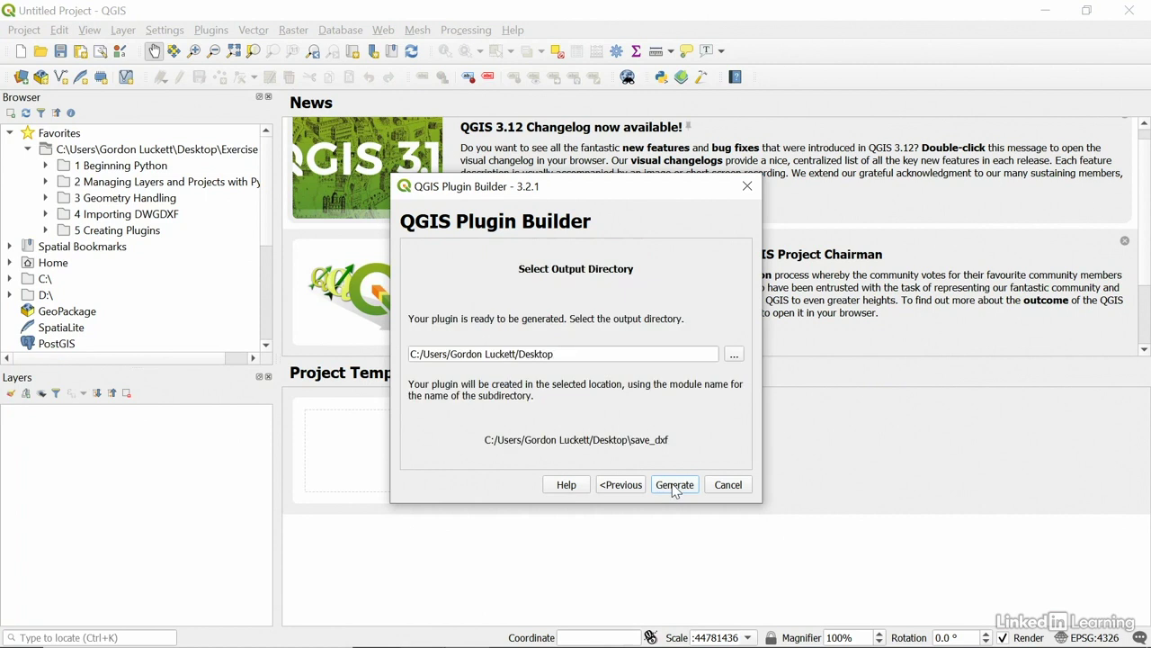
{"action": "left_click", "coordinate": [586, 357]}
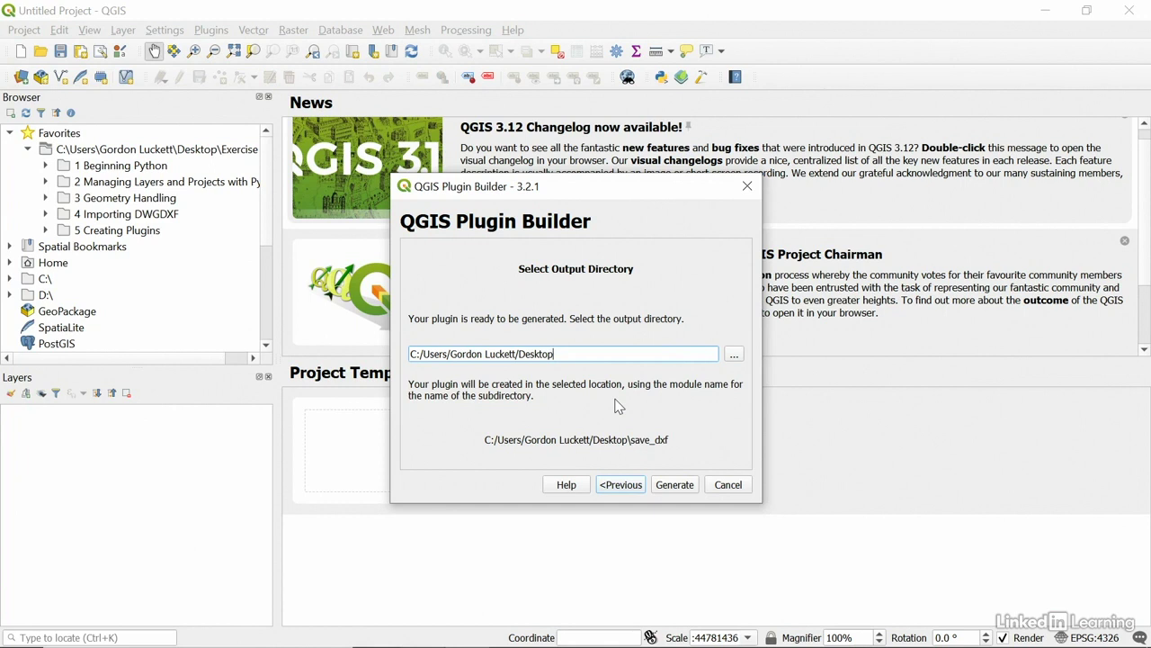
Generate the save_dxf plugin files on the Desktop.
{"action": "left_click", "coordinate": [676, 486]}
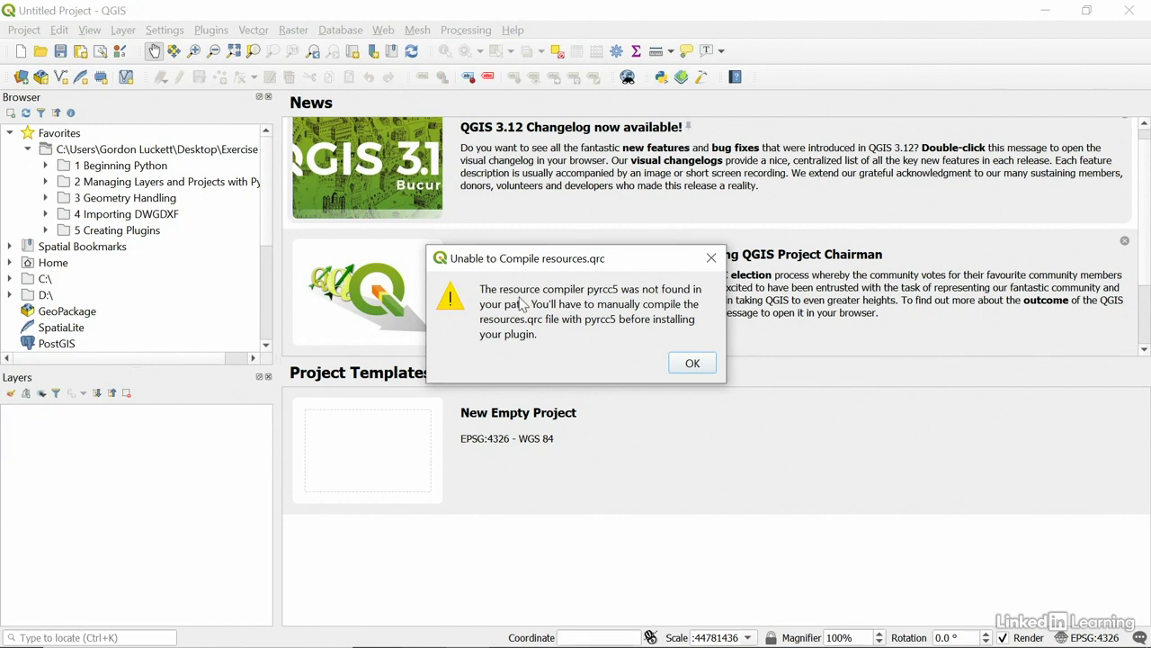
Dismiss the resources.qrc compile warning, then review and close the Plugin Builder results.
{"action": "left_click", "coordinate": [693, 364]}
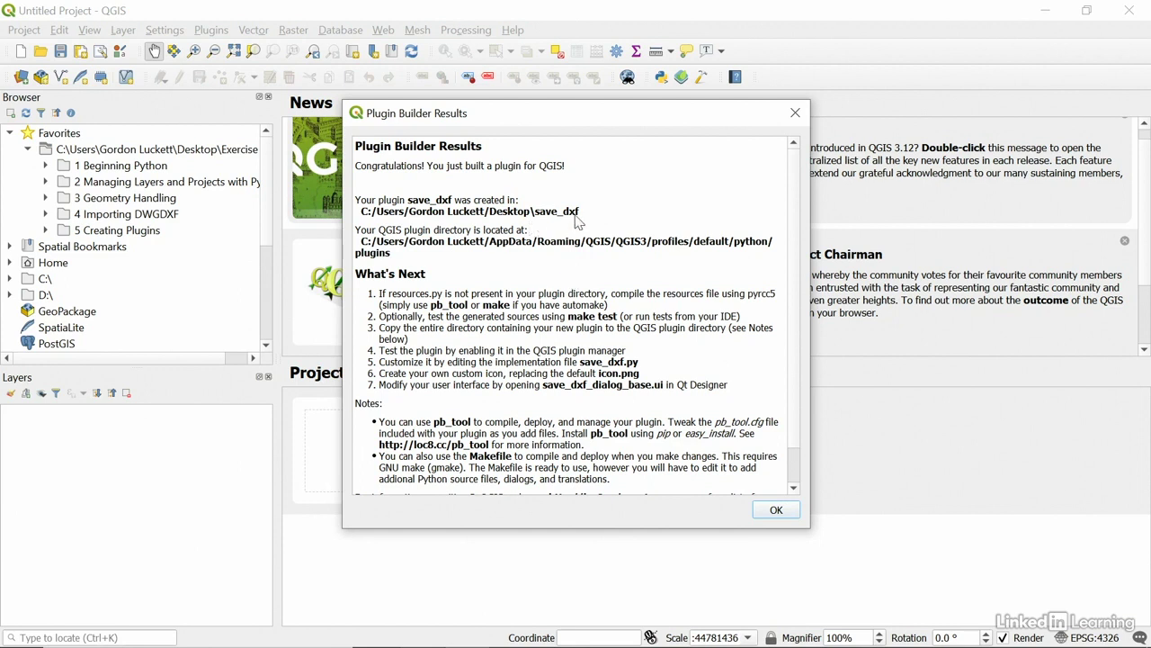
{"action": "scroll", "coordinate": [562, 322], "scroll_direction": "down", "scroll_amount": 1}
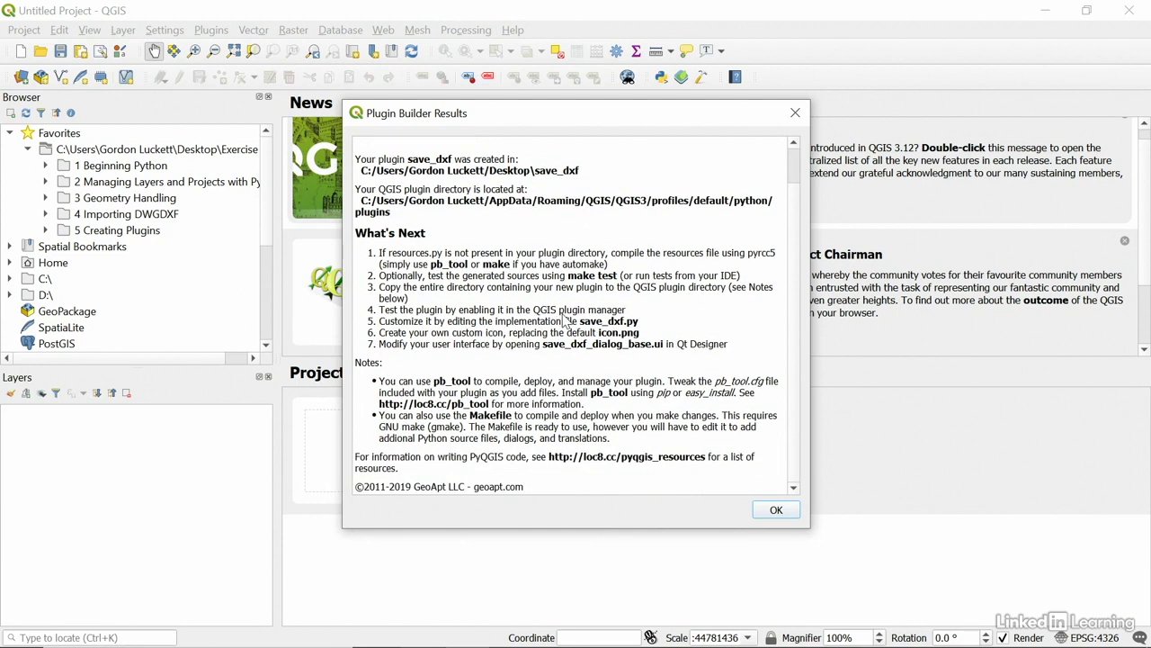
{"action": "left_click", "coordinate": [775, 509]}
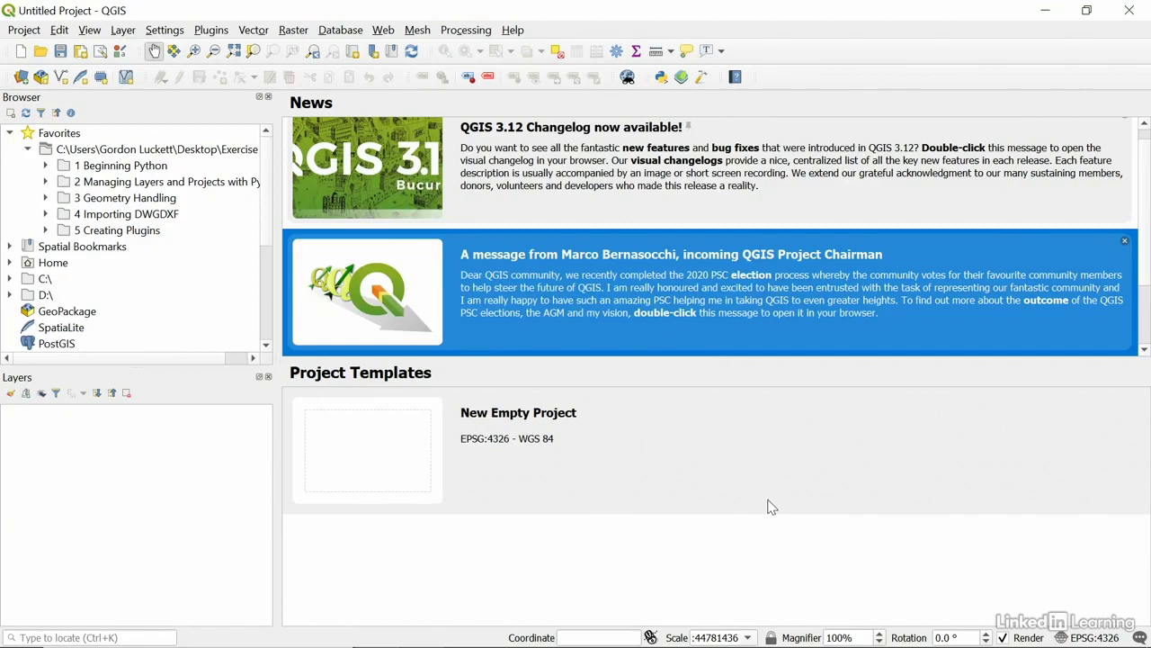
Open the save_dxf folder from the desktop in a maximized File Explorer window.
{"action": "left_click", "coordinate": [1046, 10]}
{"action": "left_click", "coordinate": [50, 122]}
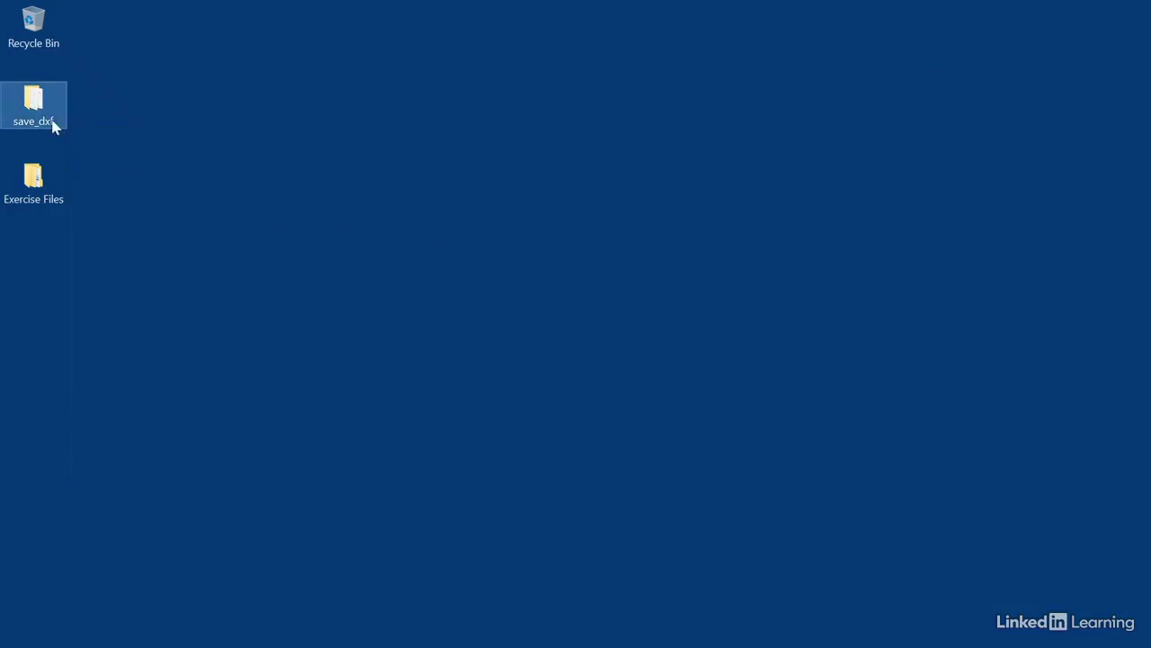
{"action": "double_click", "coordinate": [37, 106]}
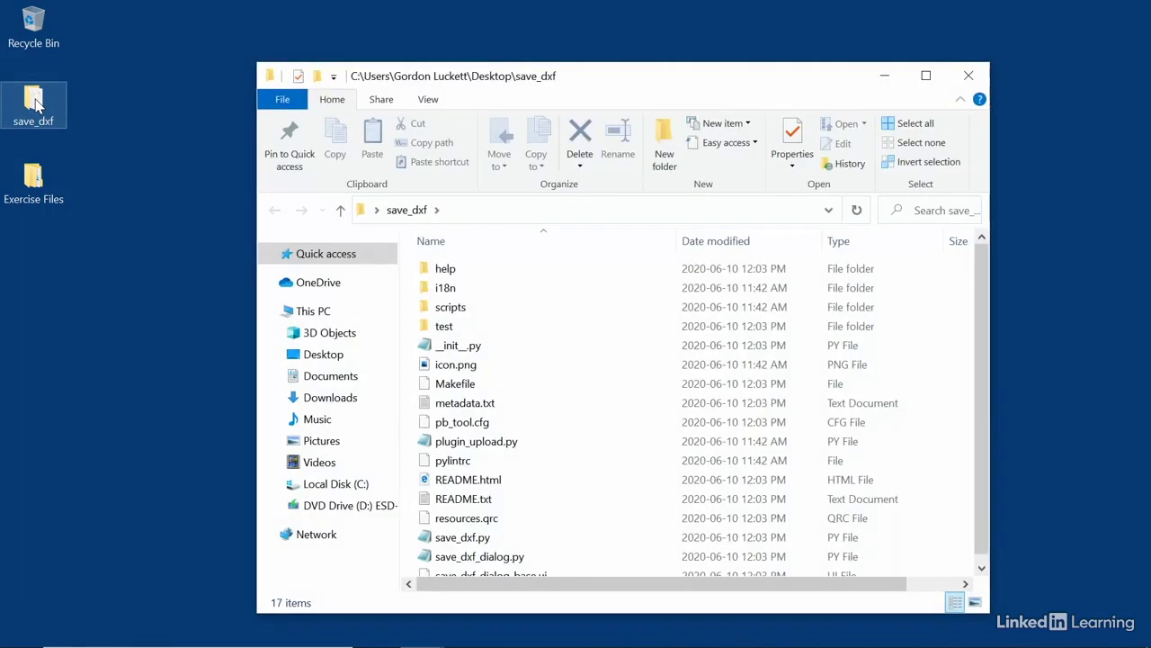
{"action": "double_click", "coordinate": [551, 81]}
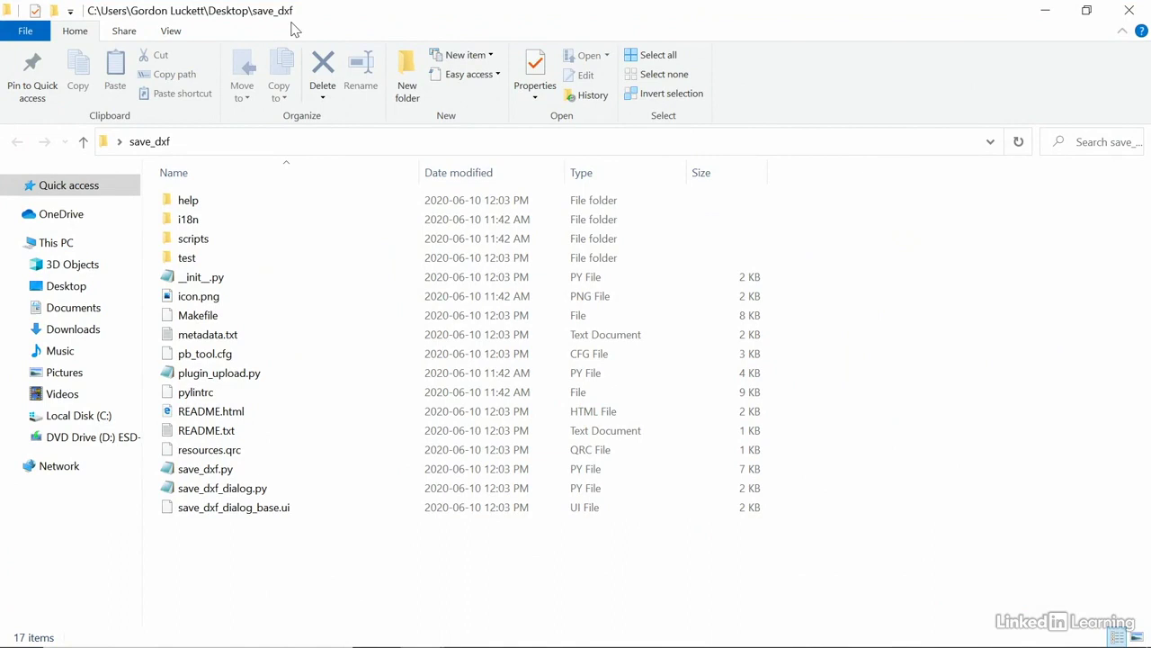
Preview the default icon.png in Photos, then close it.
{"action": "left_click", "coordinate": [207, 297]}
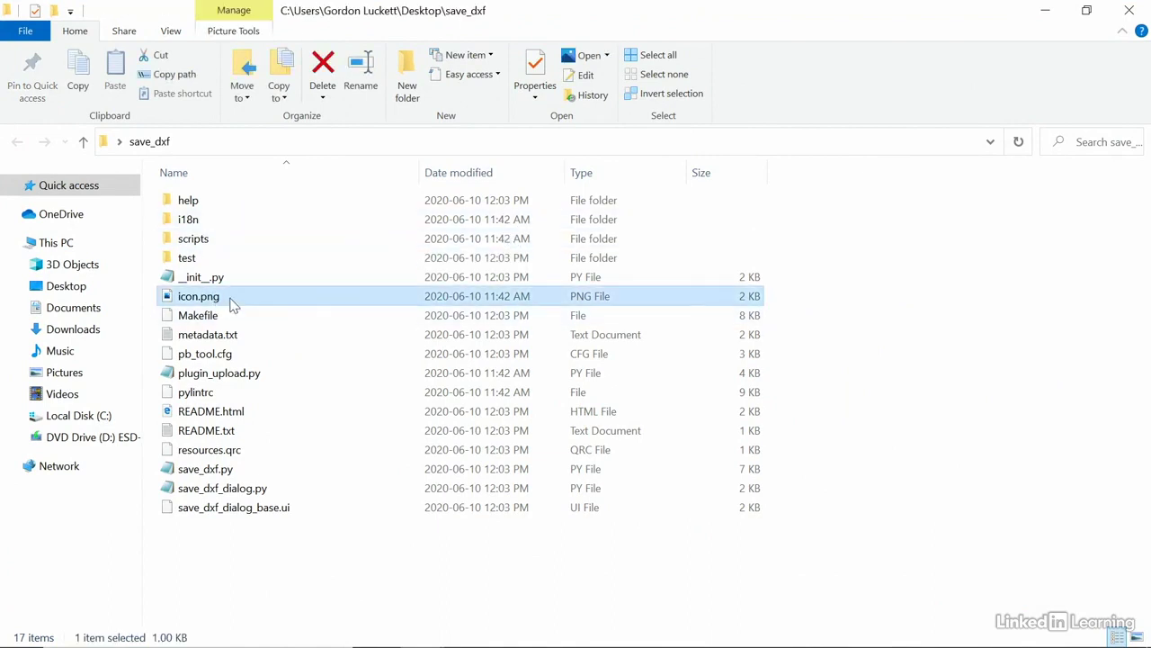
{"action": "mouse_move", "coordinate": [226, 307]}
{"action": "double_click", "coordinate": [199, 304]}
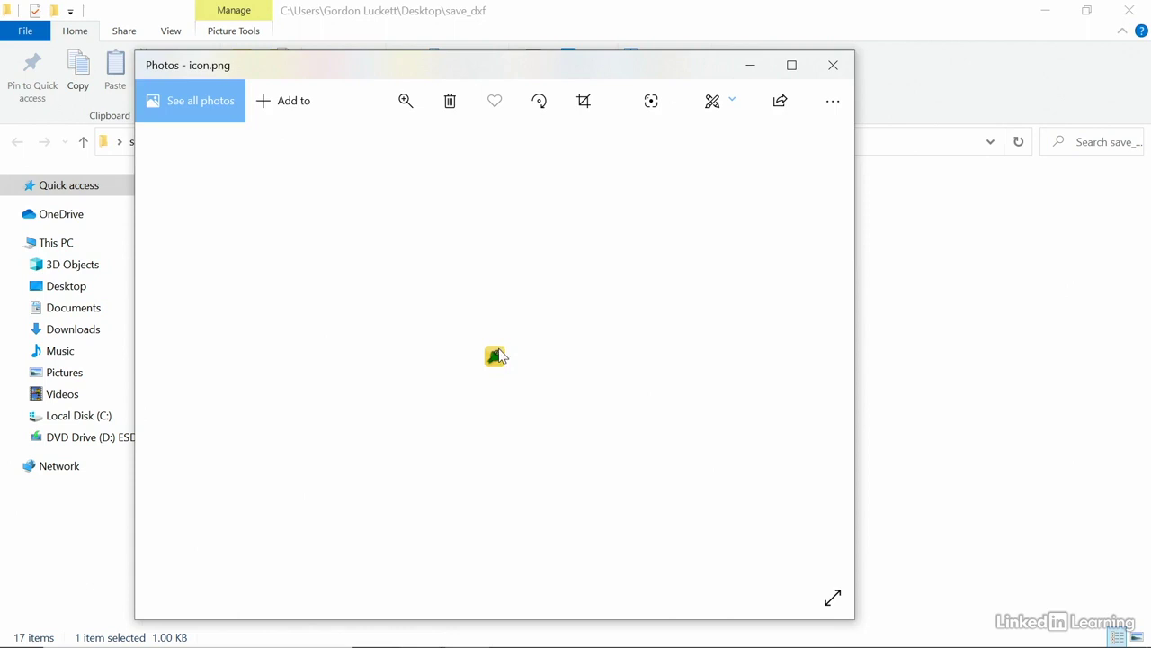
{"action": "left_click", "coordinate": [833, 65]}
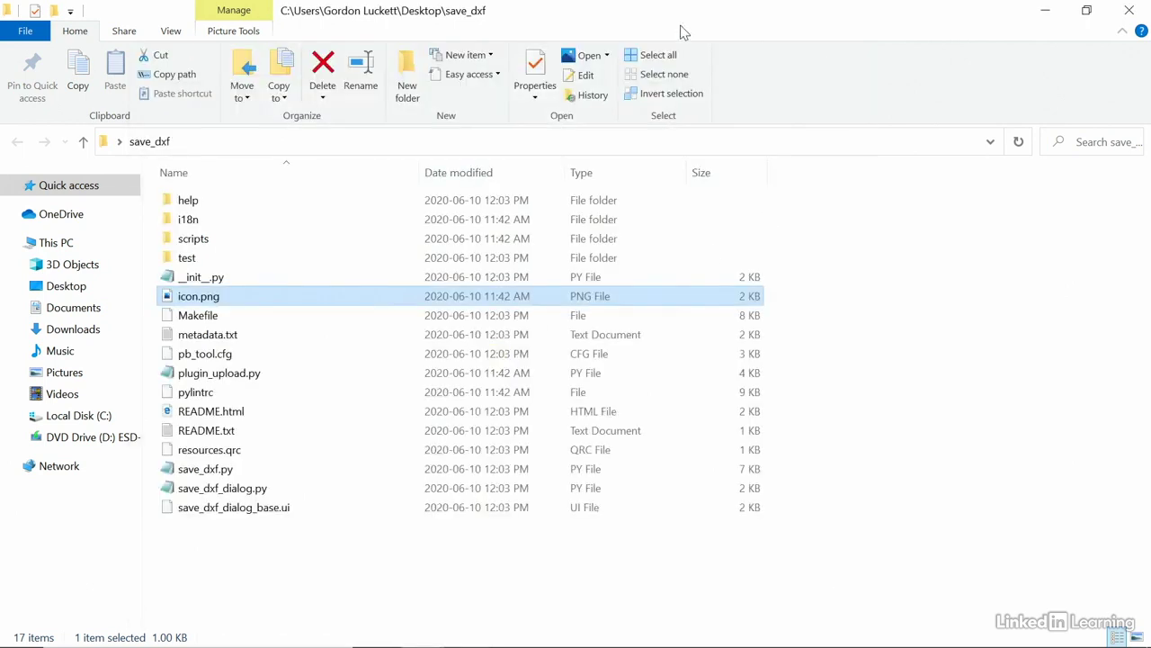
Copy the DXF icon.png from Exercise Files > 5 Creating Plugins, previewing it once.
{"action": "double_click", "coordinate": [617, 18]}
{"action": "double_click", "coordinate": [33, 180]}
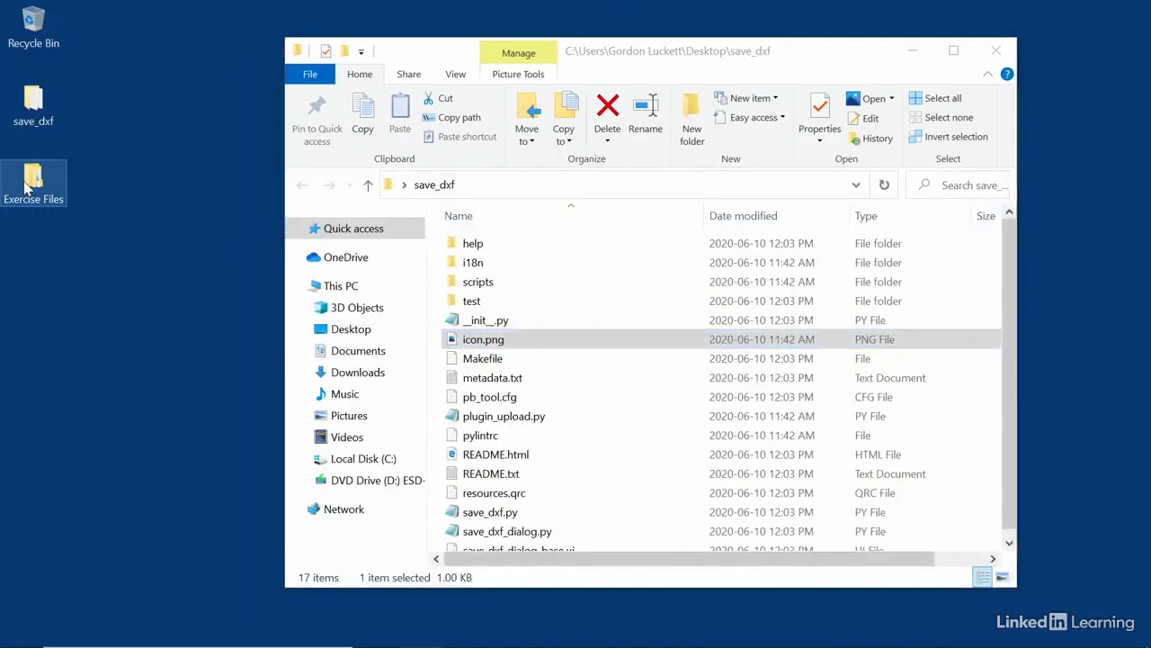
{"action": "double_click", "coordinate": [502, 349]}
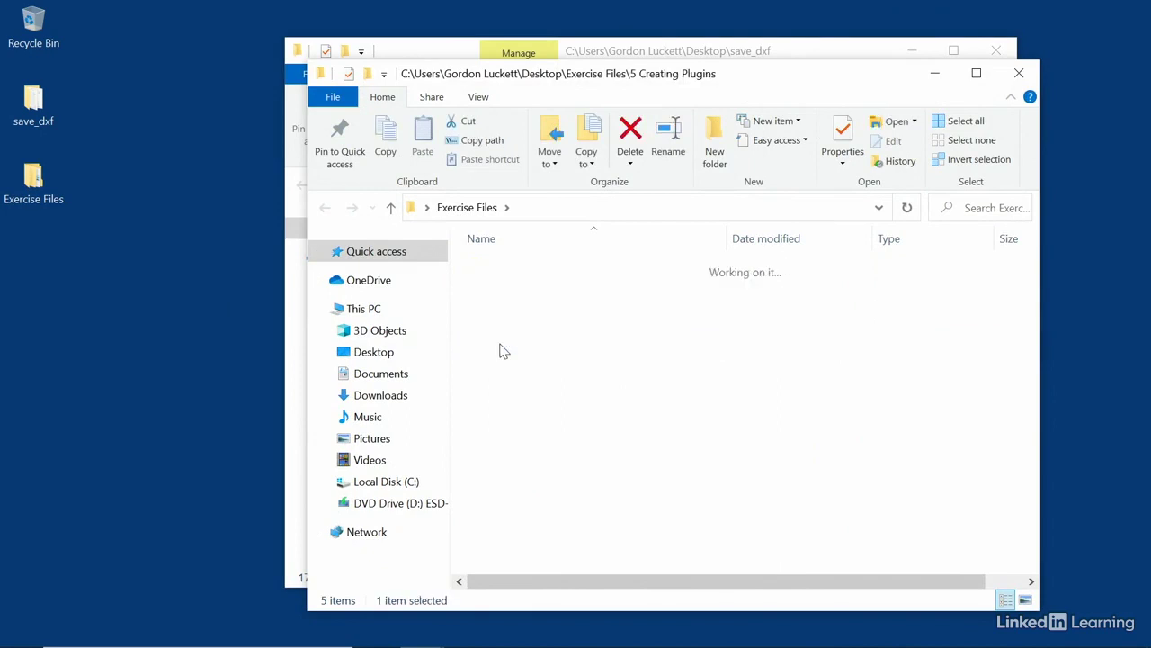
{"action": "left_click_drag", "start_coordinate": [537, 72], "coordinate": [781, 47]}
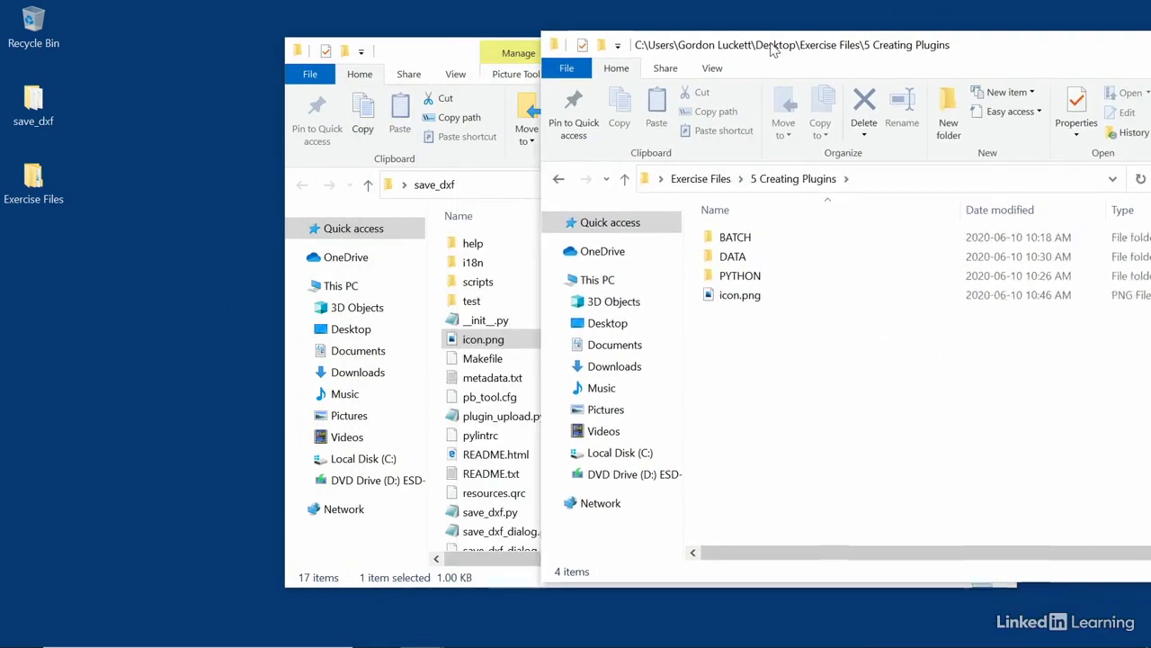
{"action": "left_click", "coordinate": [746, 293]}
{"action": "right_click", "coordinate": [748, 297]}
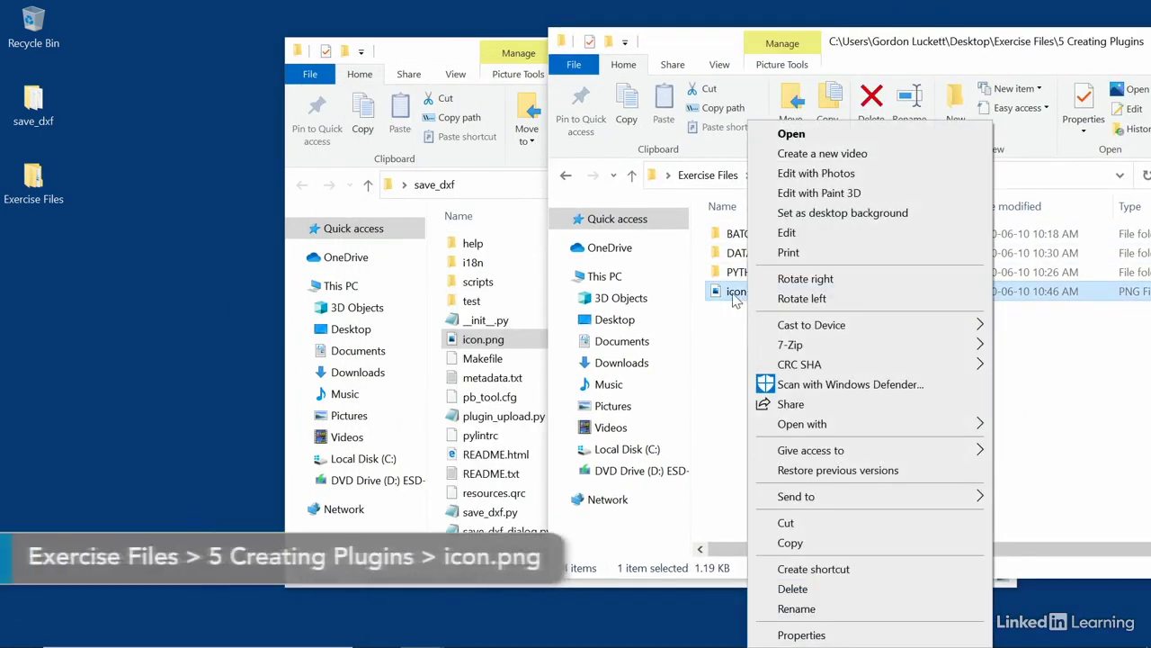
{"action": "left_click", "coordinate": [734, 295]}
{"action": "double_click", "coordinate": [733, 295]}
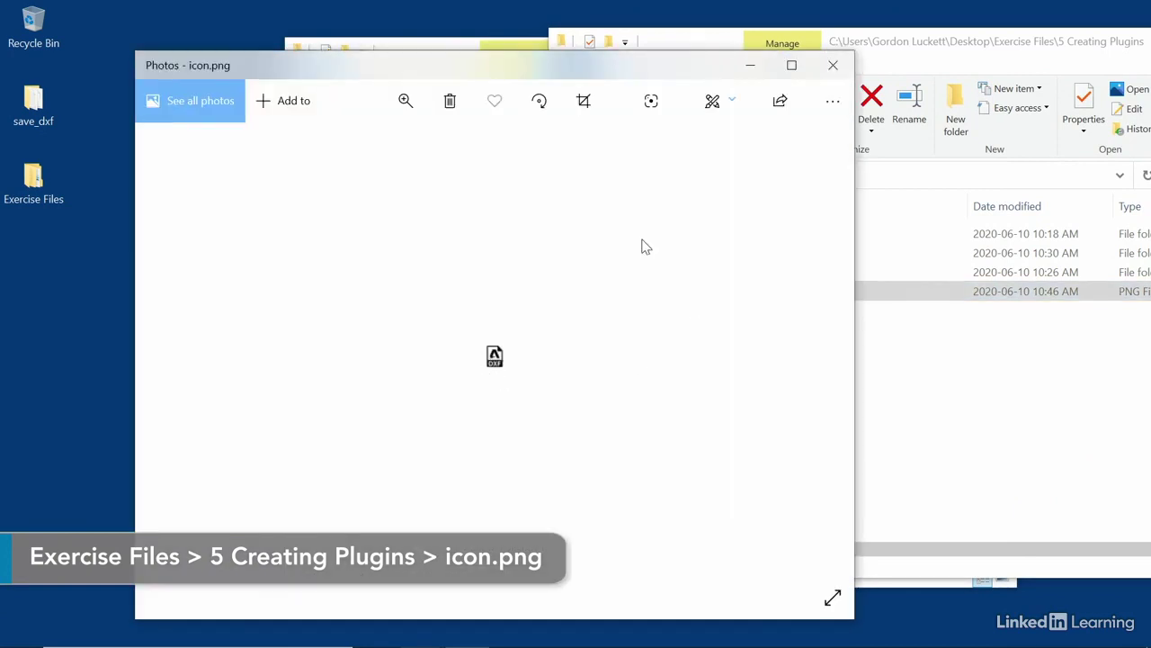
{"action": "left_click", "coordinate": [833, 65]}
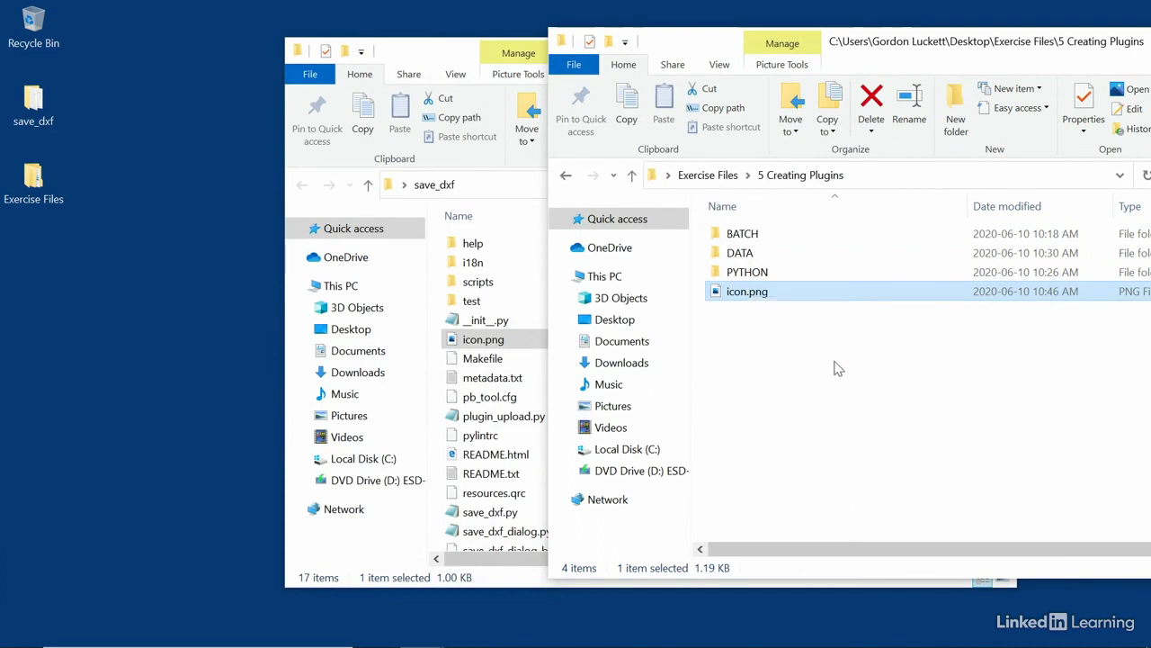
Paste the DXF icon.png into save_dxf, replacing the existing file.
{"action": "left_click", "coordinate": [527, 262]}
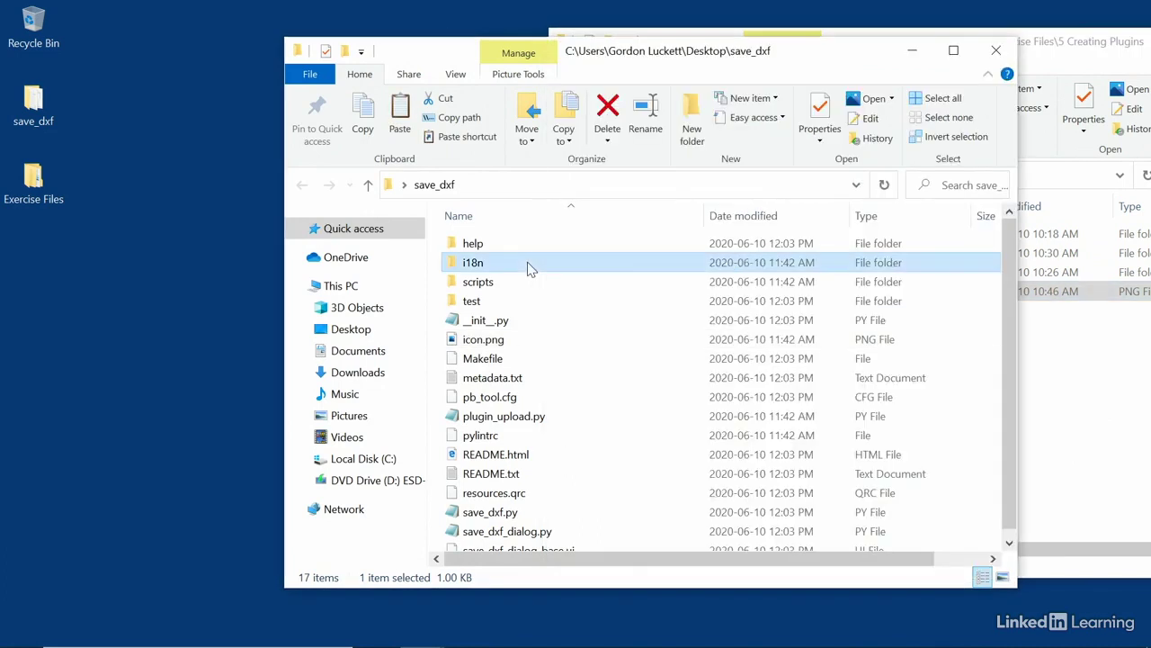
{"action": "right_click", "coordinate": [585, 321]}
{"action": "left_click", "coordinate": [629, 444]}
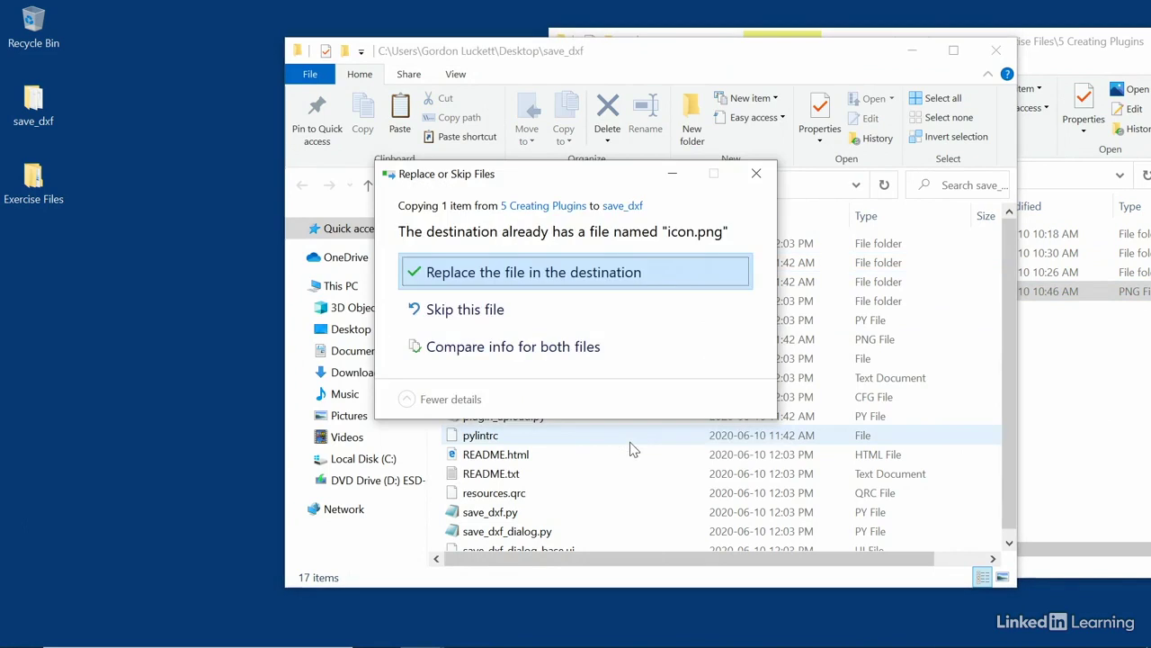
{"action": "left_click", "coordinate": [498, 275]}
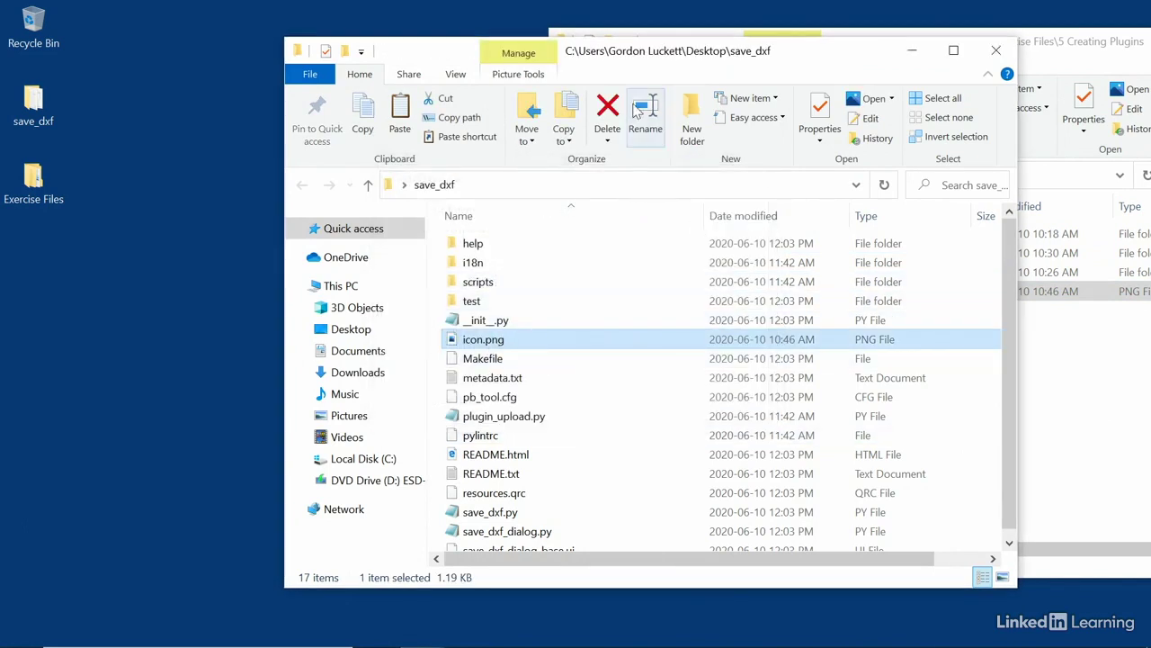
{"action": "left_click_drag", "start_coordinate": [630, 50], "coordinate": [497, 30]}
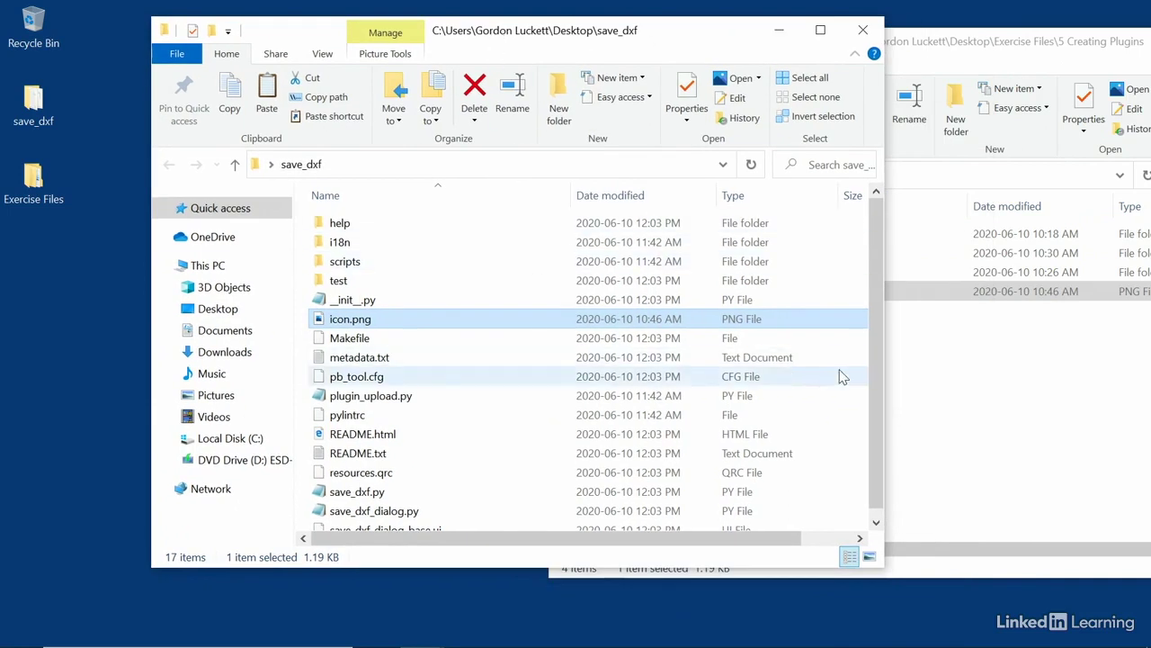
{"action": "left_click", "coordinate": [1053, 372]}
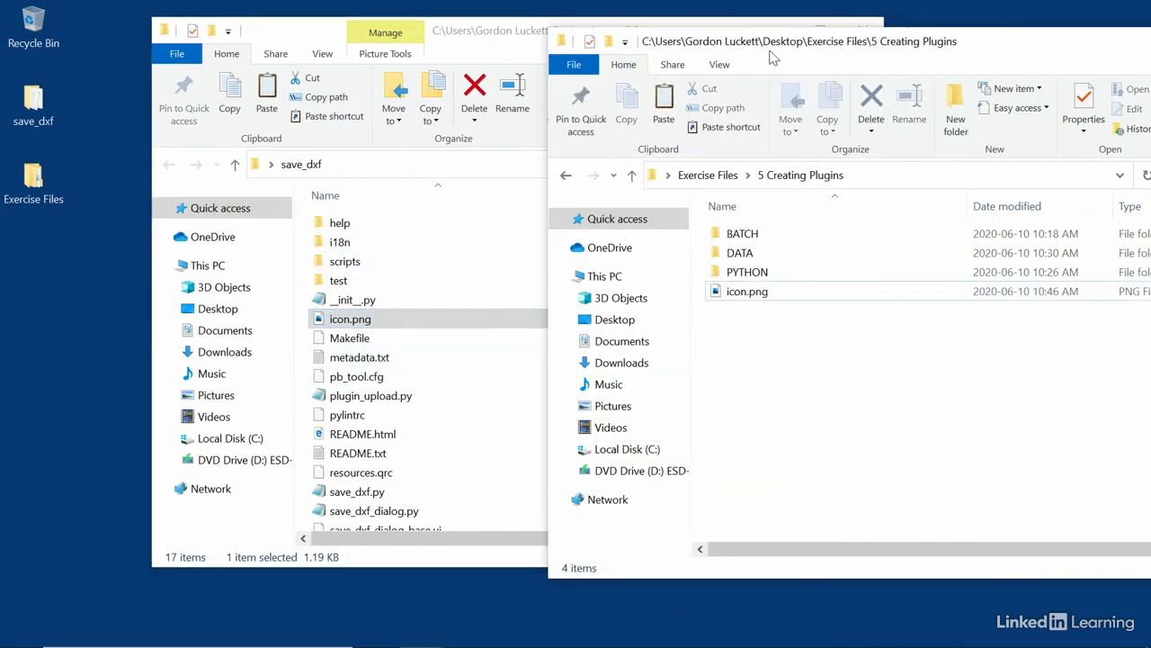
{"action": "left_click", "coordinate": [514, 36]}
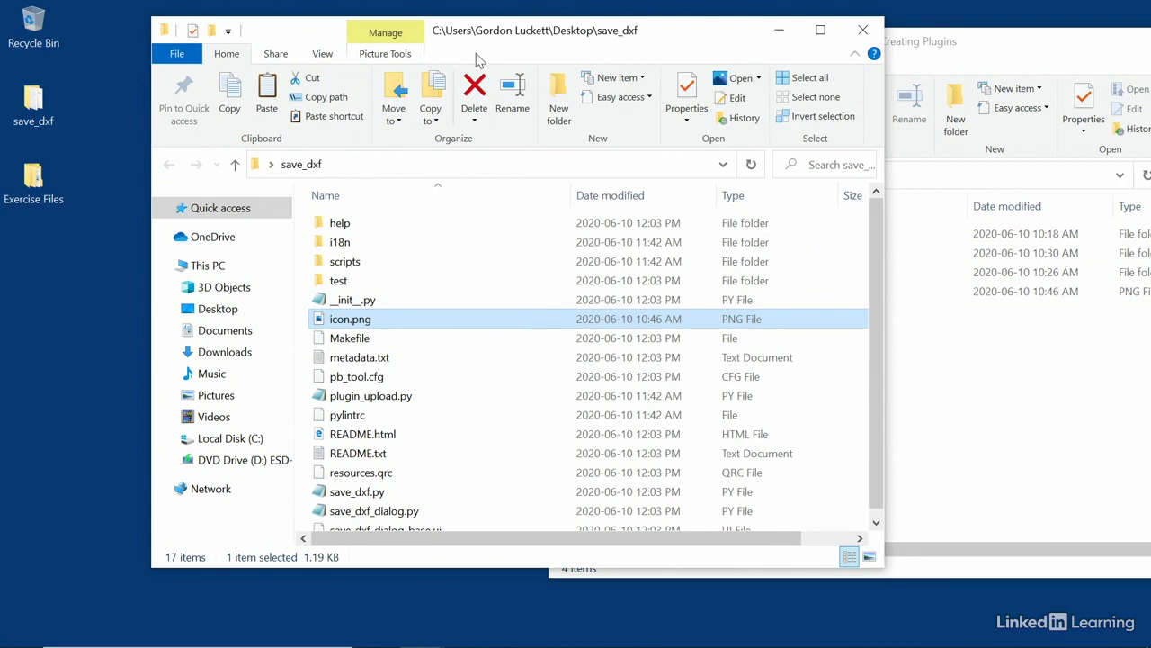
{"action": "scroll", "coordinate": [510, 293], "scroll_direction": "down", "scroll_amount": 1}
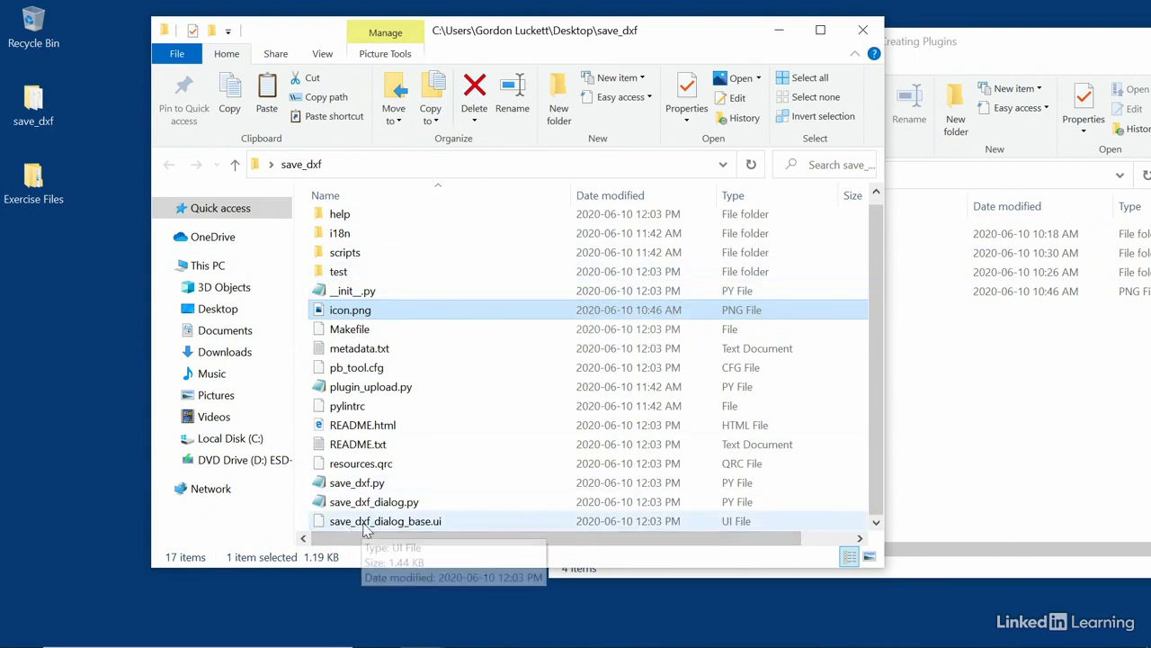
{"action": "left_click", "coordinate": [437, 526]}
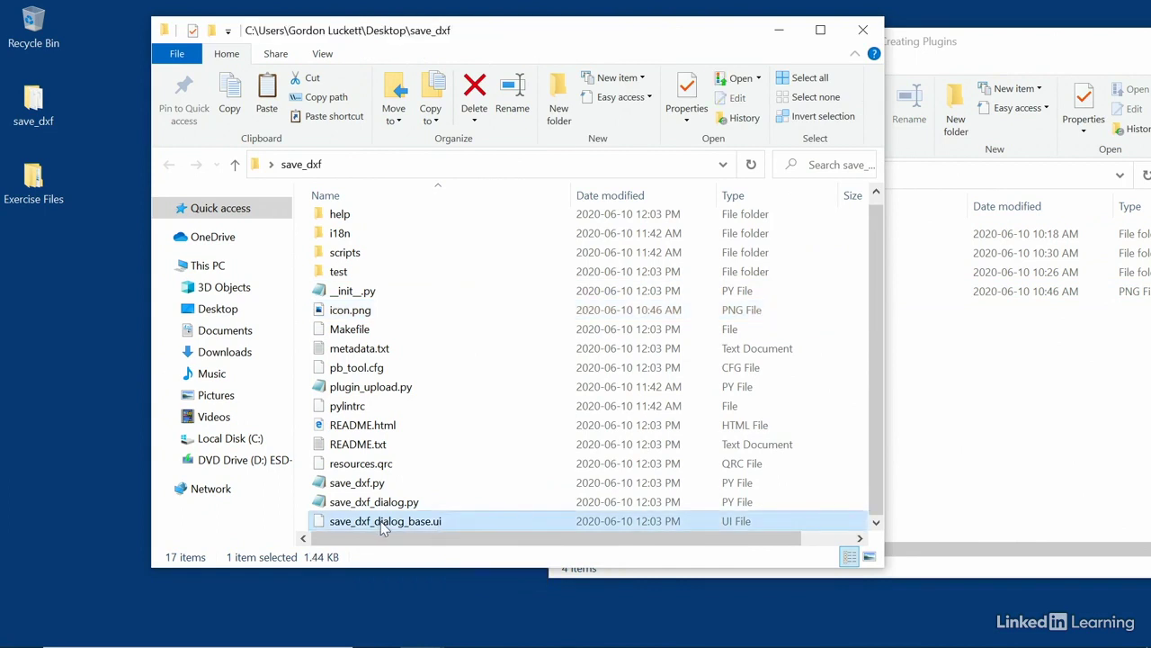
{"action": "left_click", "coordinate": [351, 486]}
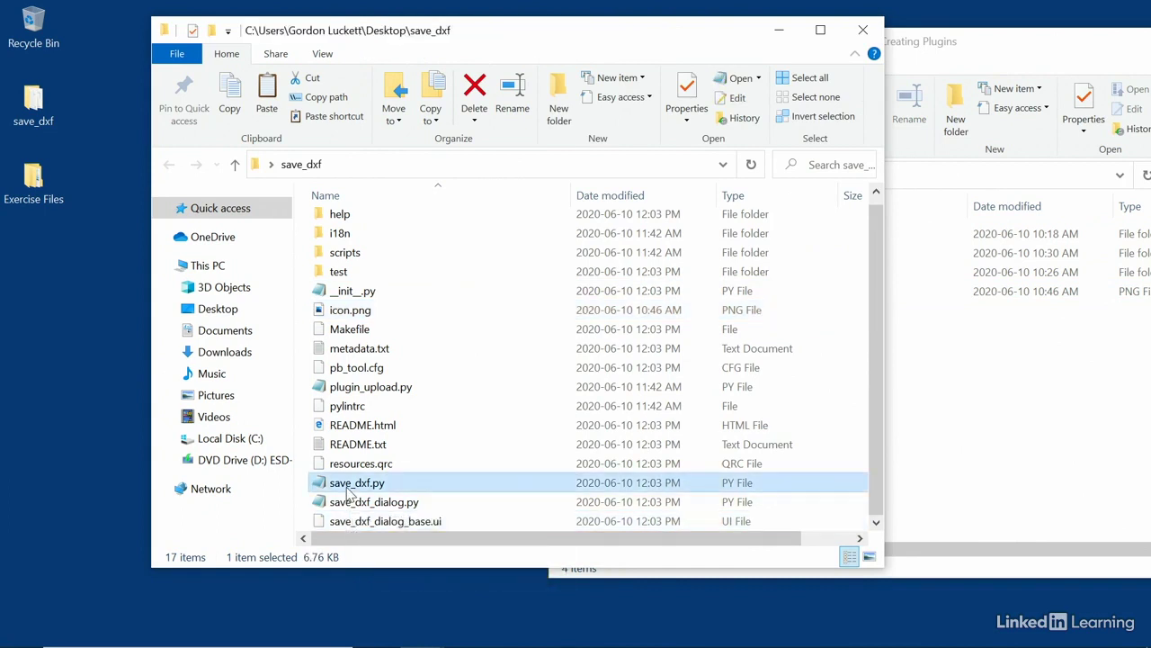
{"action": "left_click", "coordinate": [402, 529]}
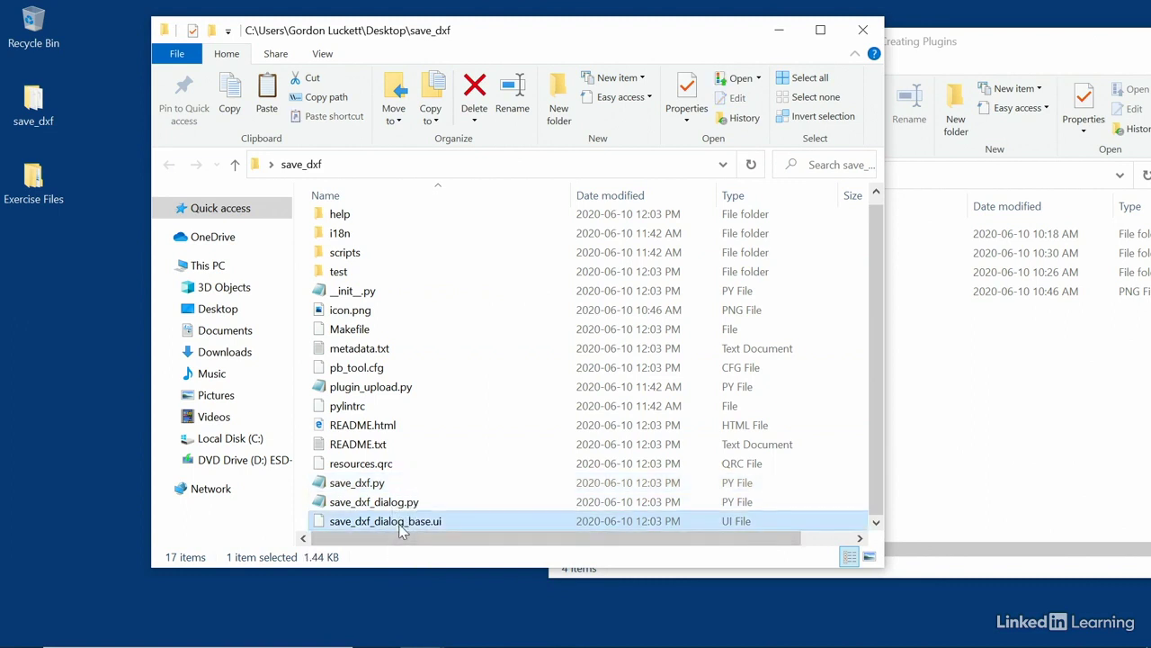
{"action": "left_click", "coordinate": [369, 490]}
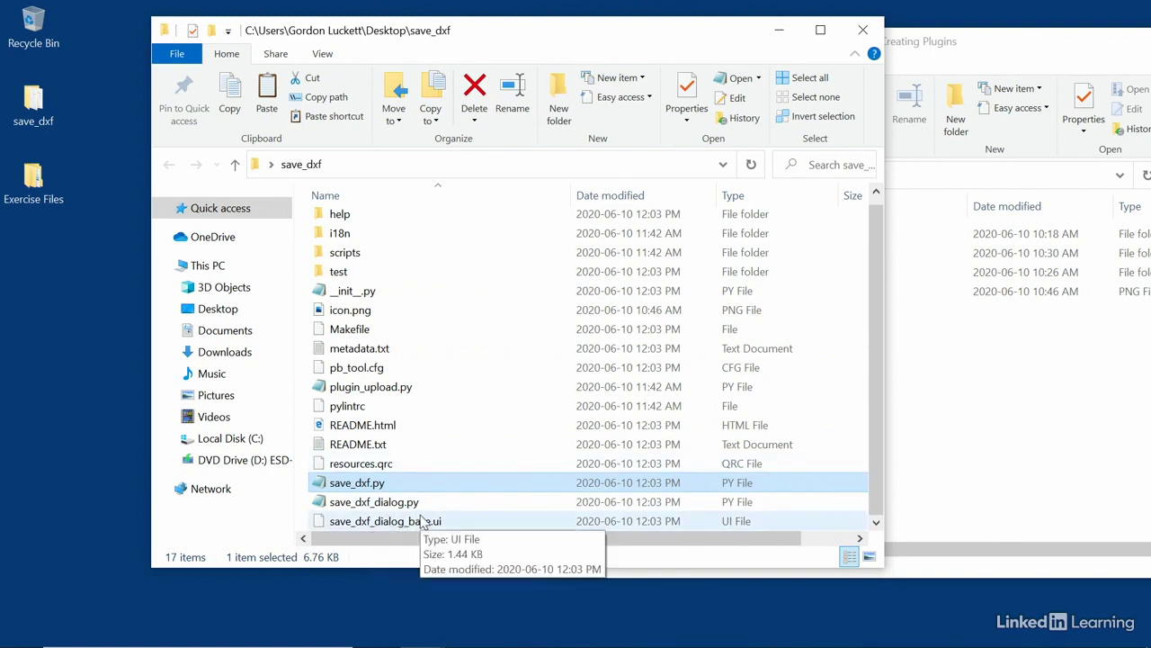
{"action": "left_click", "coordinate": [359, 522]}
{"action": "left_click", "coordinate": [362, 484]}
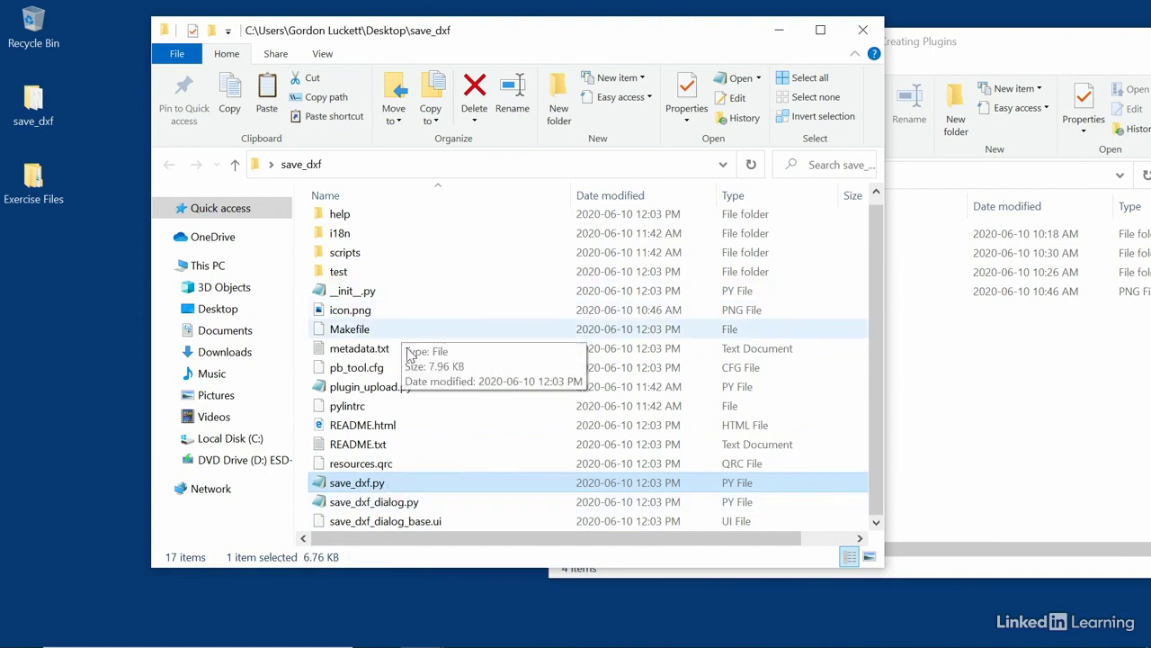
{"action": "left_click", "coordinate": [412, 466]}
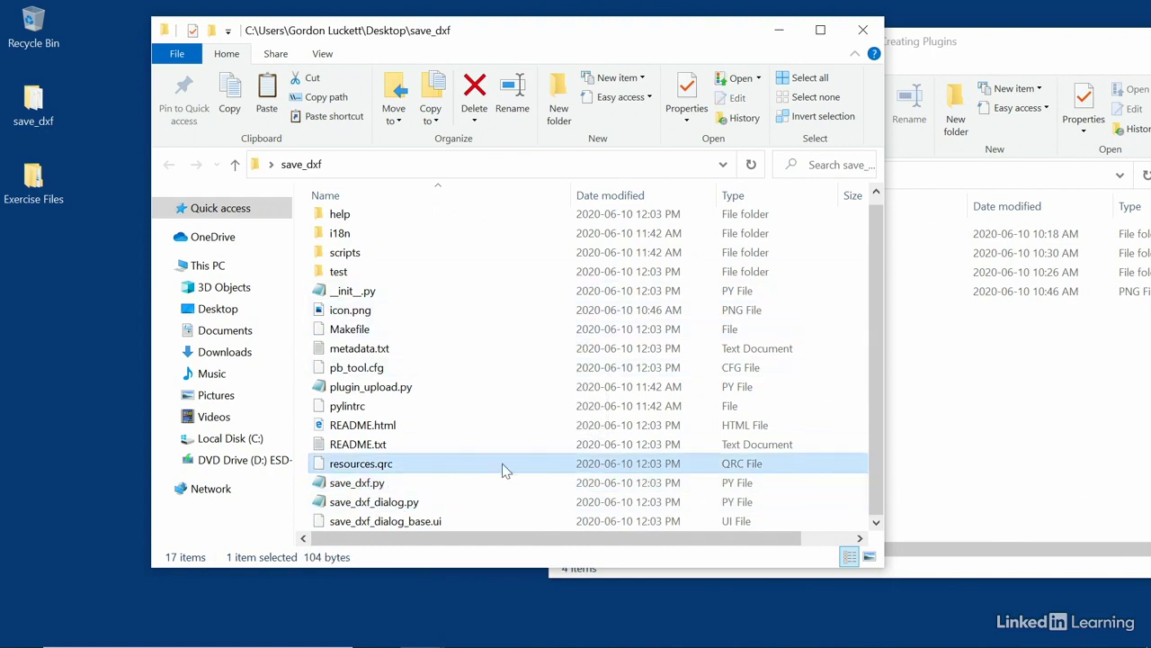